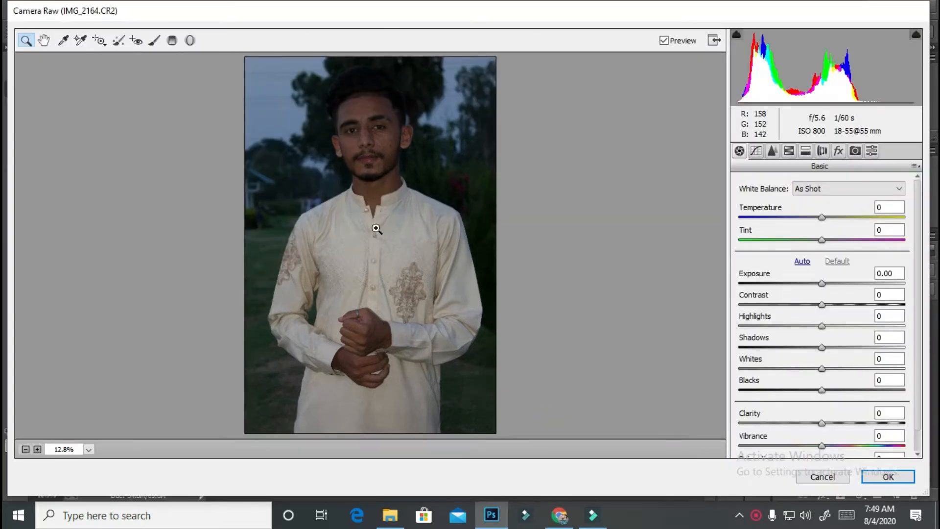
- Set Exposure to +0.65, Contrast -24, Highlights -27, Shadows +44, Whites +43 and Blacks +59 for the portrait
click(376, 228)
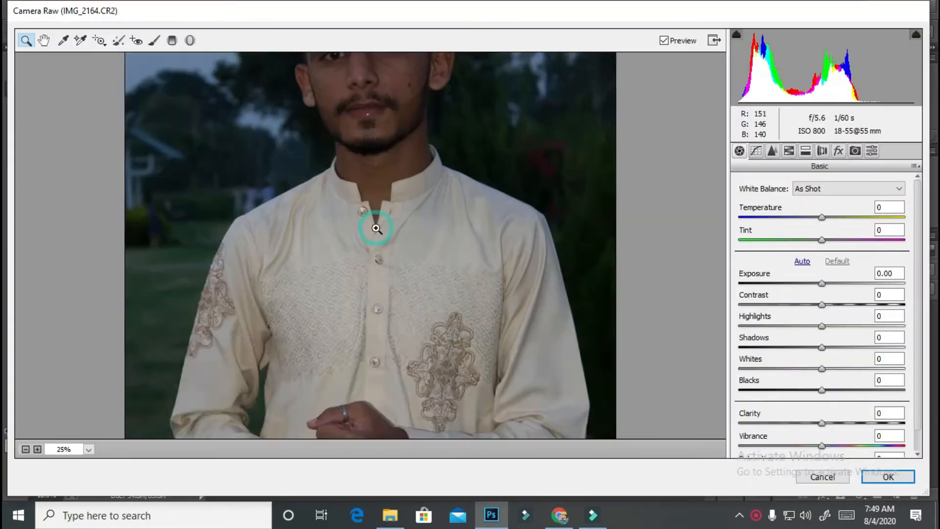
drag(822, 284, 733, 331)
key(ctrl+z)
alt+click(393, 290)
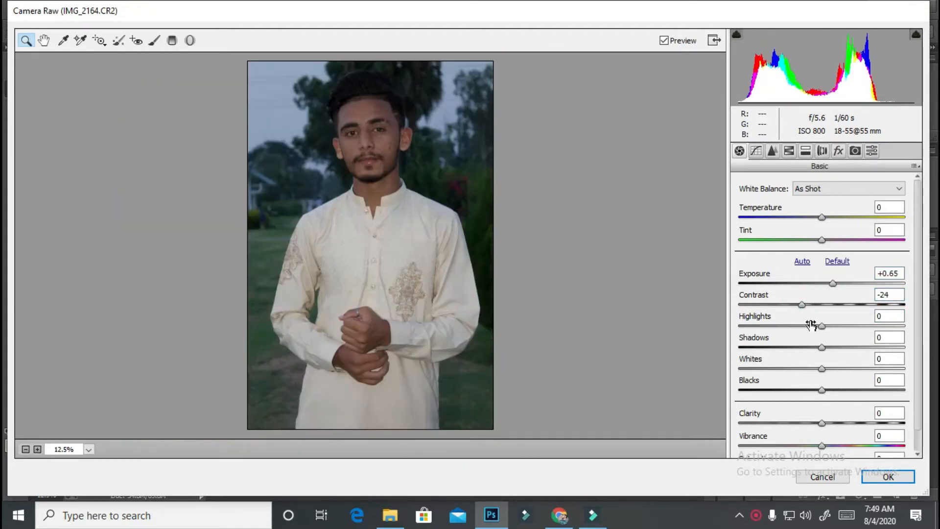
drag(818, 326, 863, 391)
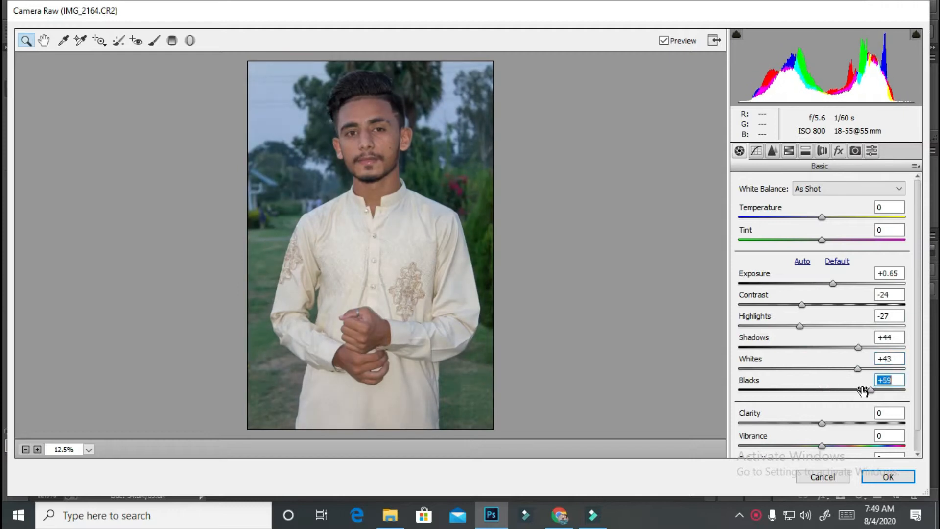
- Set Clarity to +25, Vibrance to +35 and Saturation to -9
drag(833, 422, 814, 445)
click(279, 166)
scroll(823, 443, down, 1)
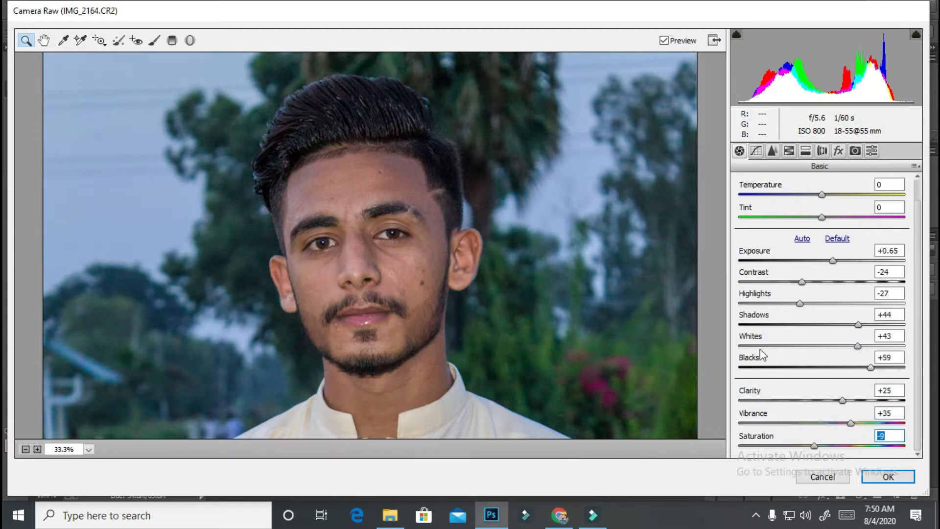
- Set the parametric tone curve to Highlights -23, Lights -17, Darks +28 and Shadows +28
click(773, 151)
click(756, 151)
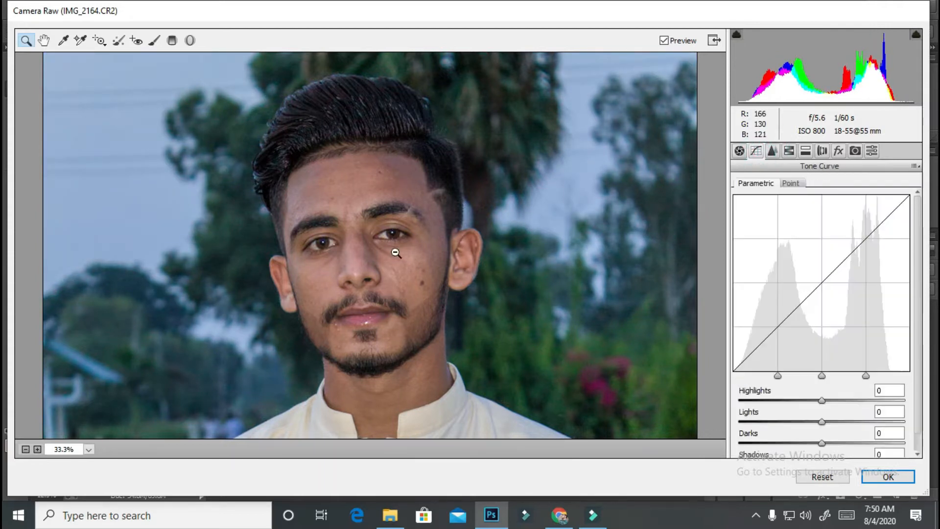
key(ctrl+minus)
drag(814, 400, 845, 448)
scroll(844, 421, down, 1)
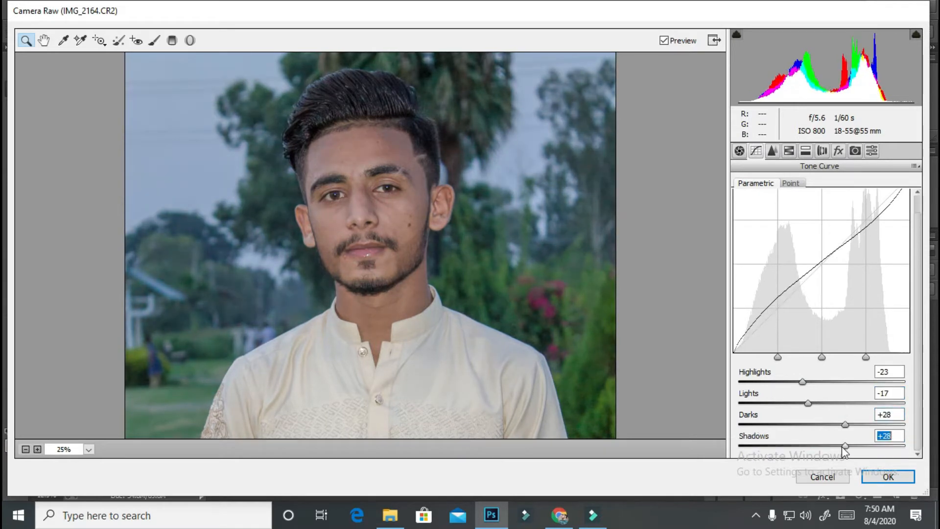
- Raise the Luminance noise reduction and apply the Camera Raw adjustments to the photo
click(789, 151)
click(772, 151)
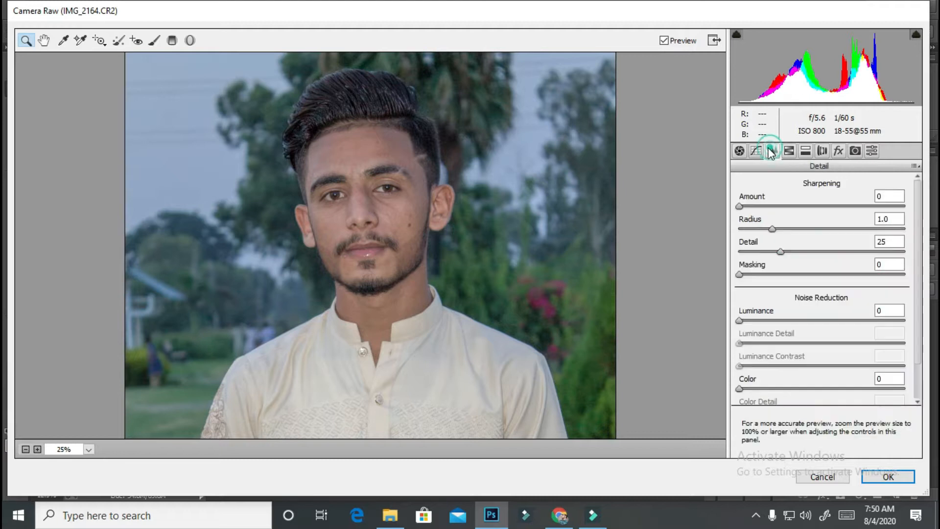
drag(739, 322, 744, 323)
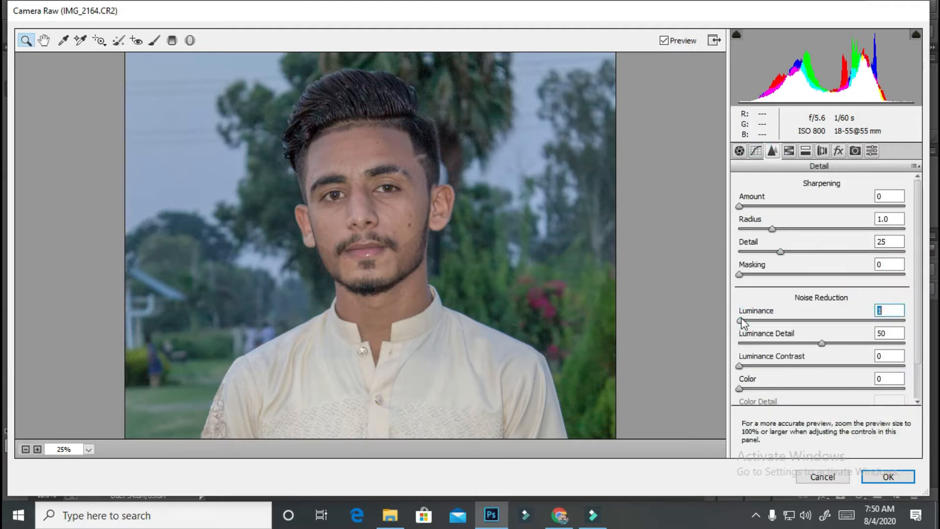
click(879, 473)
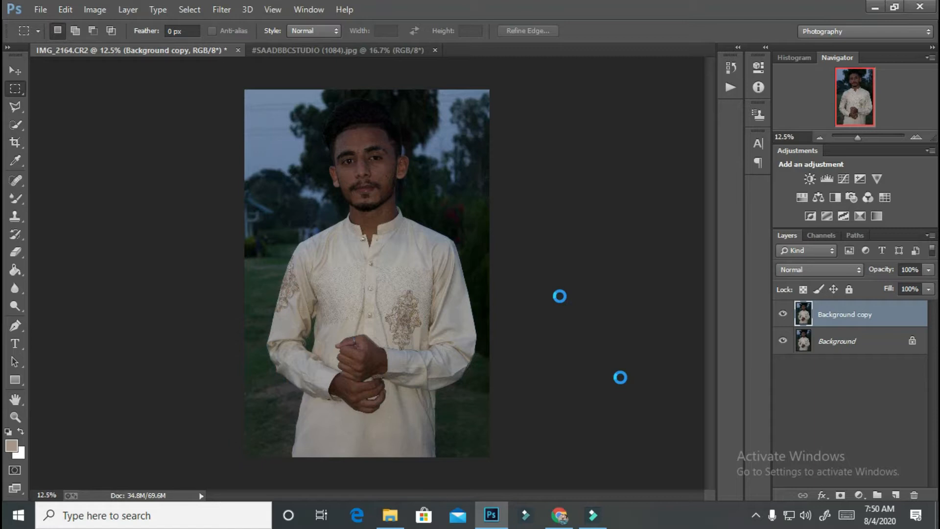
- Examine the adjusted portrait up close and compare it with the original by toggling the Background copy layer's visibility
scroll(357, 150, up, 5)
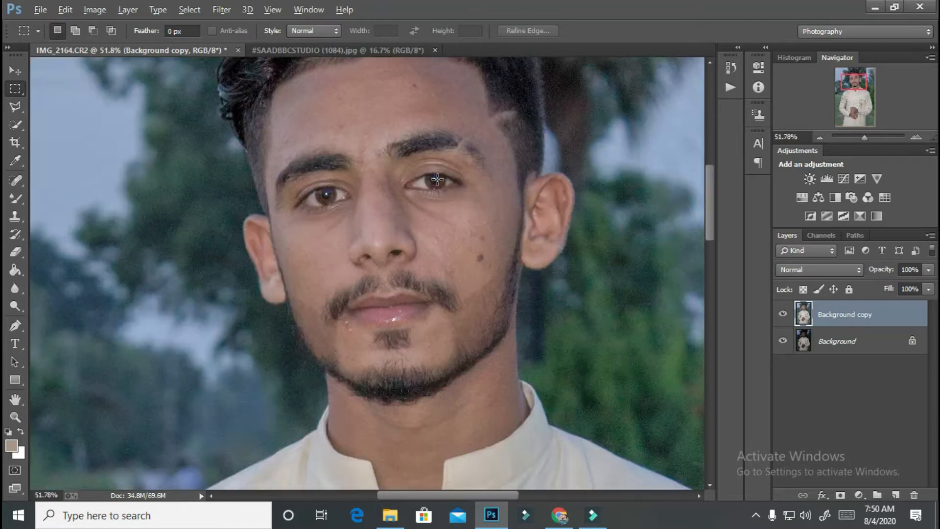
scroll(437, 180, down, 3)
click(783, 314)
click(783, 313)
scroll(610, 364, down, 2)
scroll(612, 391, down, 6)
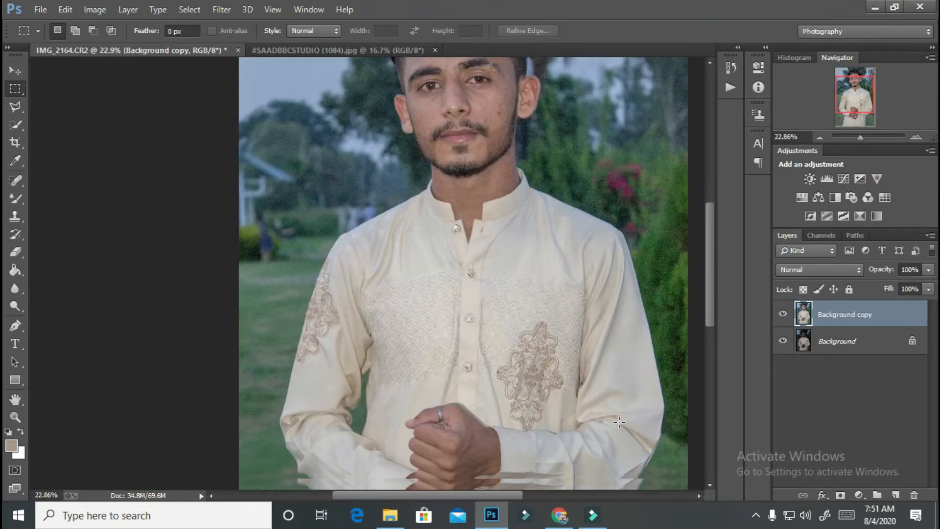
scroll(578, 304, up, 5)
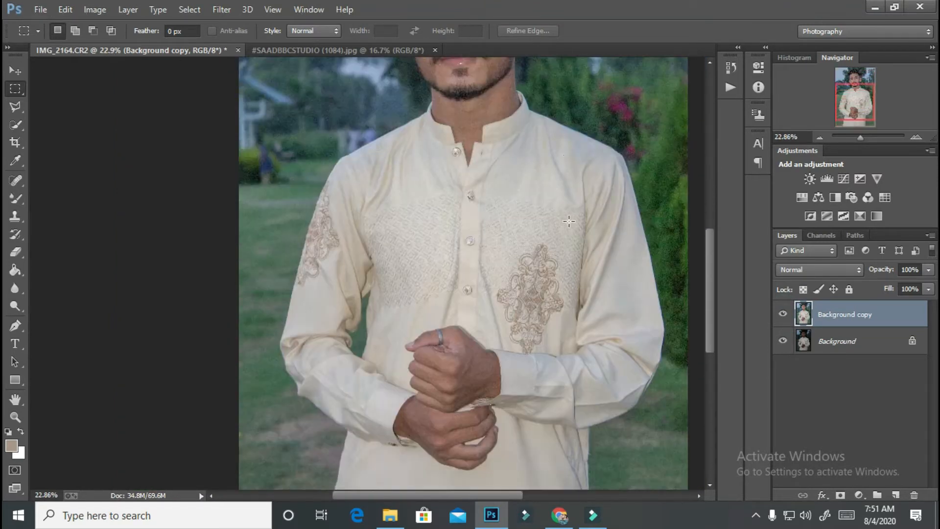
scroll(569, 222, down, 1)
scroll(569, 222, down, 1)
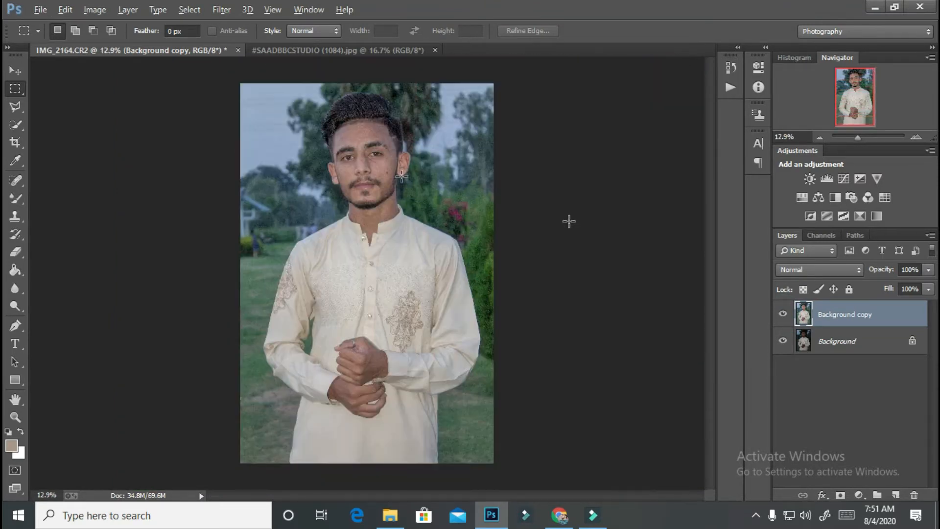
- Select the man's cream shirt, sleeves and hands with the Quick Selection tool at brush size 800
scroll(568, 221, up, 1)
click(6, 126)
scroll(379, 441, down, 2)
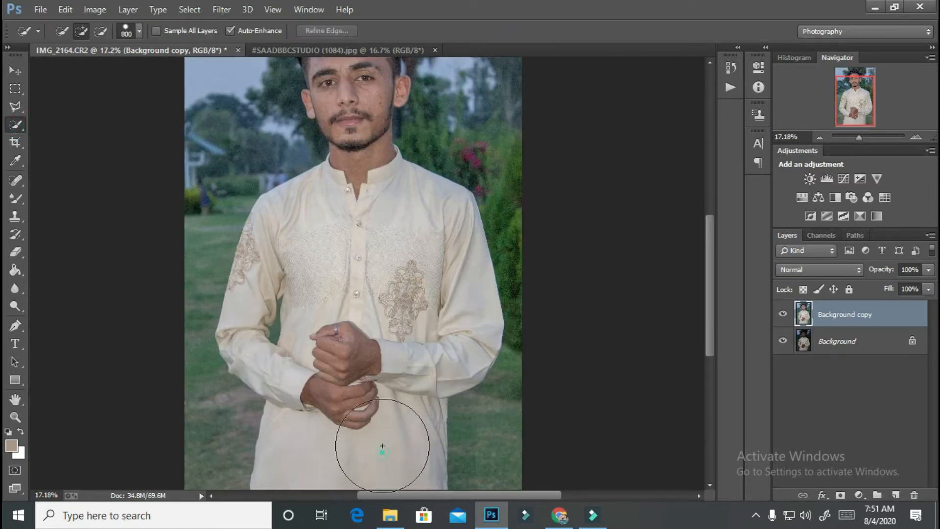
mouse_move(357, 249)
mouse_down()
mouse_move(430, 199)
mouse_move(363, 383)
mouse_move(291, 230)
mouse_up()
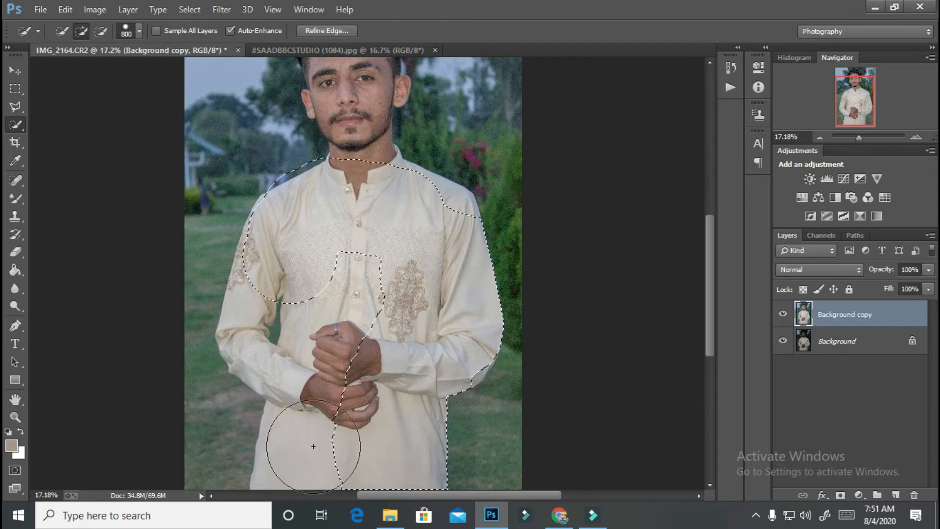
scroll(314, 334, down, 1)
mouse_move(270, 294)
mouse_down()
mouse_move(264, 265)
mouse_move(251, 268)
mouse_move(265, 318)
mouse_move(268, 296)
mouse_move(319, 318)
mouse_move(292, 365)
mouse_move(295, 315)
mouse_move(309, 336)
mouse_up()
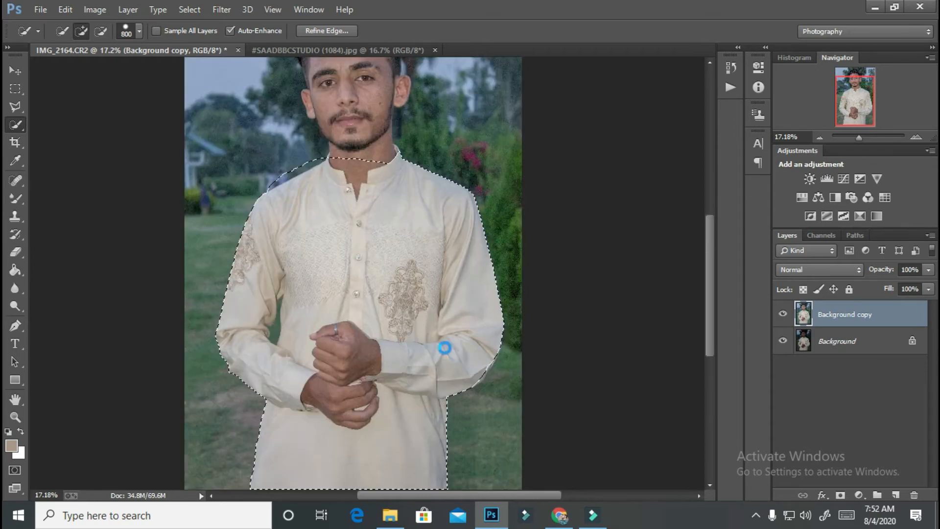
- Reduce the Quick Selection brush to 400 and subtract the background above the shoulder on the photo's left side
scroll(328, 134, up, 5)
key(bracketleft)
key(bracketleft)
key(bracketleft)
key(bracketleft)
drag(146, 215, 256, 166)
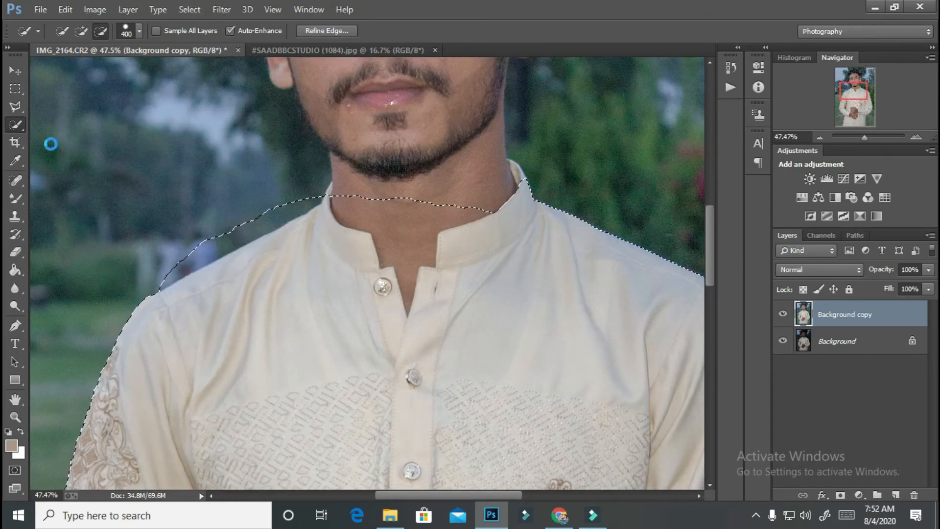
drag(162, 441, 196, 456)
- Extend the selection over the man's neck, face, ears and hair
drag(453, 64, 485, 137)
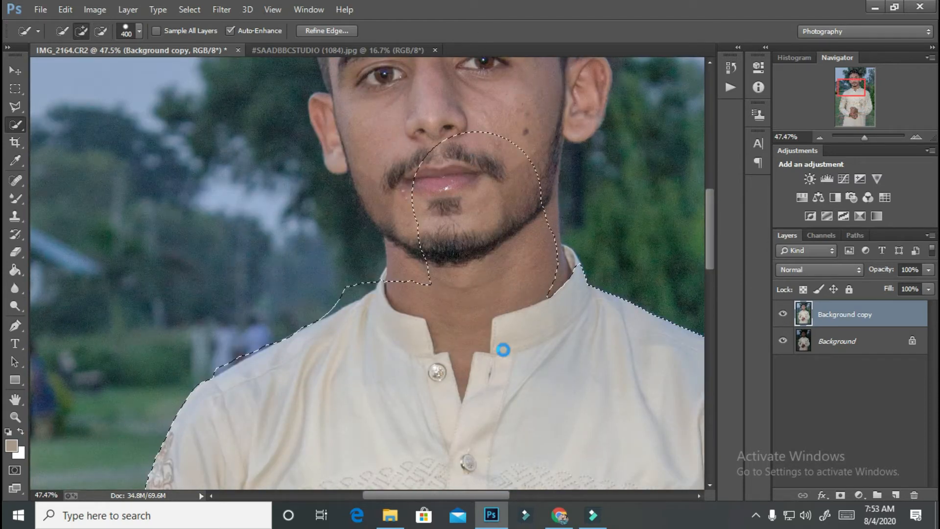
scroll(386, 183, down, 5)
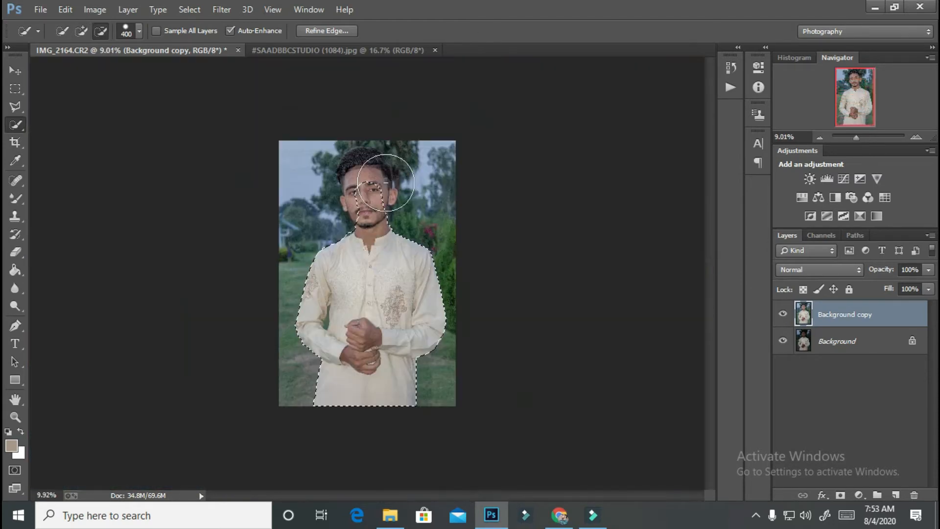
scroll(386, 183, up, 5)
click(396, 373)
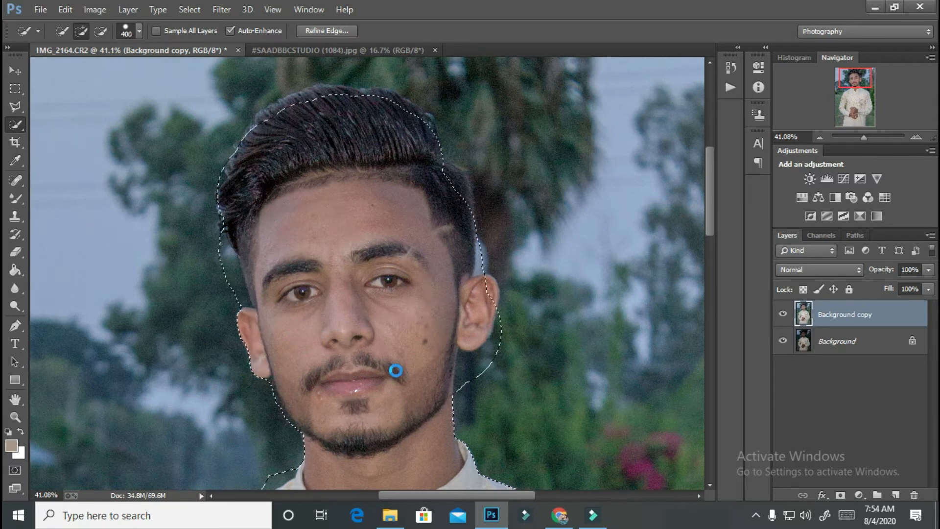
- Try to subtract the background strip along the shoulder on the photo's left side with the Polygonal Lasso
scroll(447, 250, down, 2)
click(16, 109)
scroll(294, 342, up, 3)
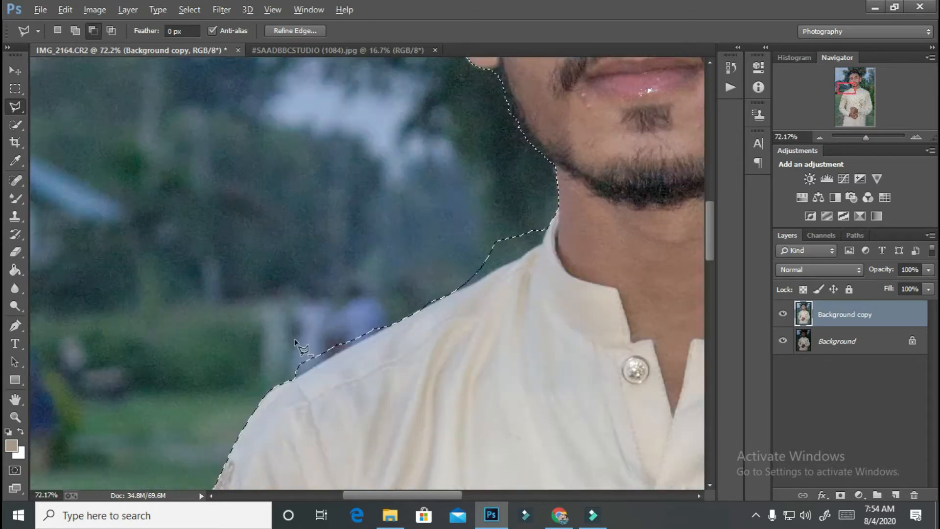
scroll(295, 342, up, 3)
click(260, 425)
click(471, 313)
click(607, 241)
scroll(612, 238, down, 2)
click(313, 293)
double_click(346, 271)
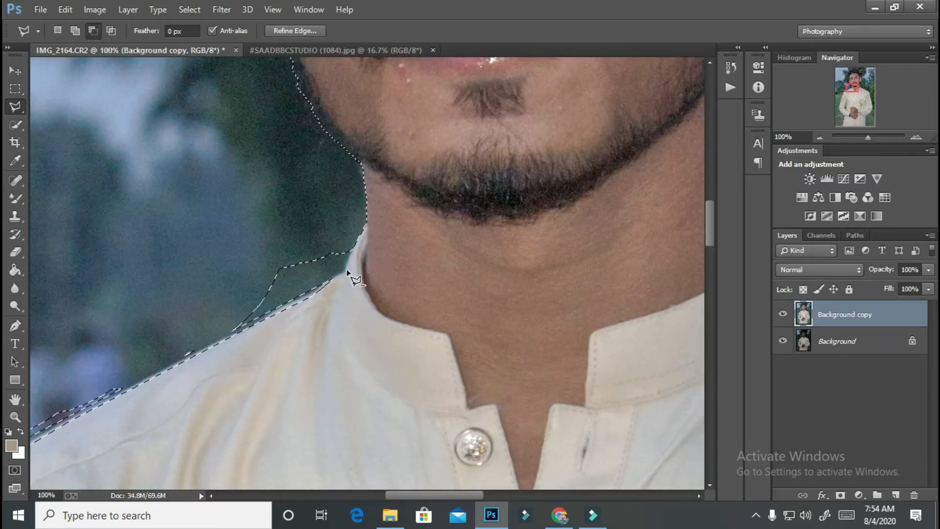
key(ctrl+z)
- Subtract the background strip along the left-hand shoulder and up to the collar with the Polygonal Lasso
drag(101, 263, 556, 134)
alt+click(395, 325)
click(460, 325)
drag(672, 213, 240, 332)
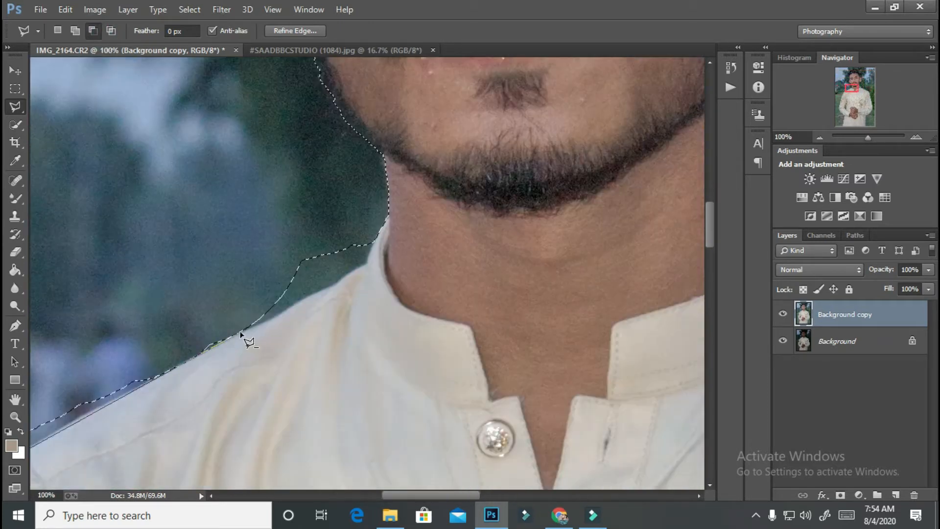
scroll(240, 338, up, 1)
click(237, 357)
click(315, 325)
click(366, 299)
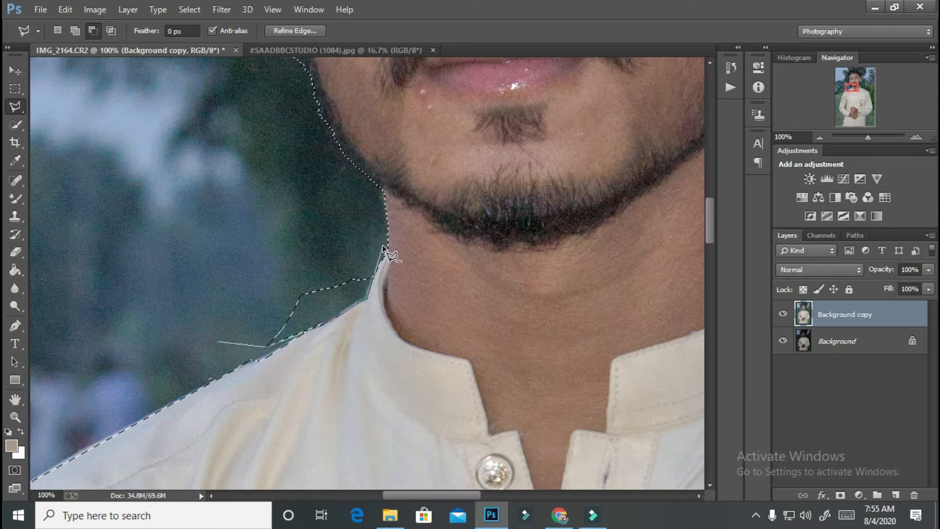
double_click(383, 246)
- Subtract the background between the hairline and the ear on the photo's left side from the selection
drag(206, 98, 228, 407)
click(220, 412)
click(311, 391)
click(336, 394)
click(296, 264)
click(277, 232)
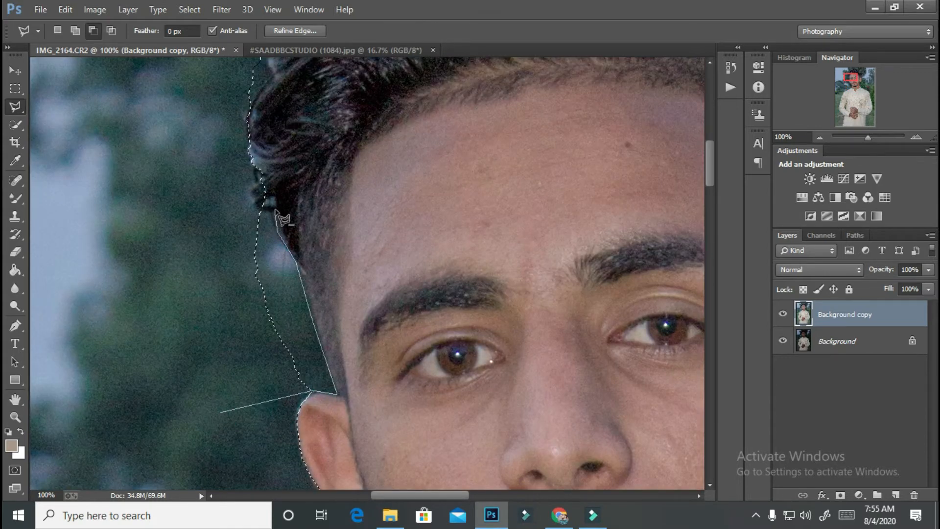
click(275, 209)
double_click(236, 217)
- Subtract the background slivers above and below the ear on the photo's right side from the selection
drag(265, 161, 264, 407)
drag(681, 387, 93, 190)
click(311, 357)
click(341, 358)
double_click(361, 171)
drag(368, 381, 371, 154)
click(372, 153)
click(341, 245)
click(252, 308)
double_click(244, 346)
- Add the missing part of the ear on the photo's right side to the selection with the Polygonal Lasso
click(76, 30)
click(325, 142)
click(351, 182)
click(333, 269)
click(321, 294)
click(295, 312)
double_click(263, 231)
- Try to subtract the background along the outer edge of the right-hand ear, reverting to an earlier history state
click(93, 31)
click(441, 145)
click(351, 199)
click(335, 259)
click(311, 302)
double_click(267, 315)
key(ctrl+z)
click(731, 68)
click(614, 205)
- Subtract the background around and below the right-hand ear, following its outer edge with the Polygonal Lasso
click(377, 186)
click(351, 199)
click(330, 278)
click(296, 312)
click(251, 305)
click(237, 383)
double_click(354, 384)
drag(319, 391, 303, 118)
scroll(292, 220, down, 5)
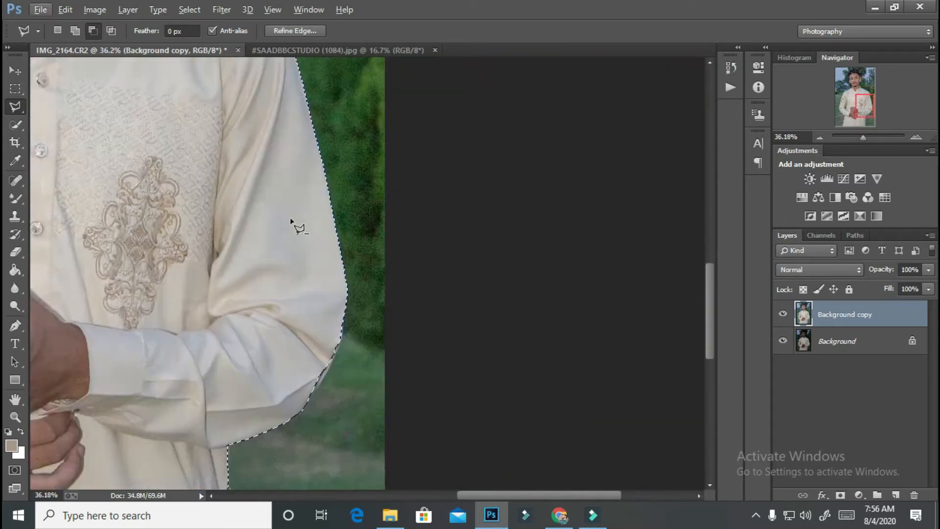
drag(196, 244, 470, 273)
scroll(431, 274, up, 10)
click(379, 341)
click(388, 300)
click(404, 260)
click(421, 202)
drag(432, 134, 437, 355)
click(418, 204)
key(ctrl+d)
- Trace the torso side of the green gap between sleeve and body upward with the Polygonal Lasso in subtract mode
drag(413, 388, 485, 75)
click(458, 247)
click(487, 146)
drag(487, 147, 420, 369)
click(434, 286)
click(437, 259)
click(426, 117)
drag(420, 103, 340, 416)
click(347, 368)
click(365, 296)
click(373, 249)
click(383, 216)
- Trace the sleeve side of the green gap back down and close the outline at its lower tip
drag(299, 340, 397, 150)
click(400, 147)
click(397, 228)
click(391, 268)
click(356, 347)
click(331, 364)
click(311, 365)
drag(315, 431, 383, 186)
click(386, 212)
click(387, 229)
click(383, 239)
click(362, 267)
click(396, 317)
click(474, 354)
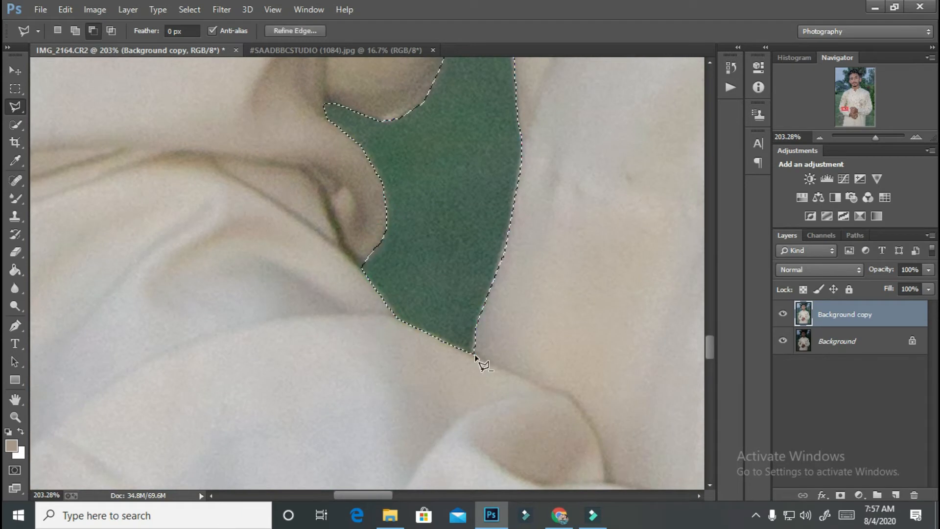
- Step the selection back through earlier history states and return to the gap beside the sleeve
scroll(475, 356, down, 15)
scroll(464, 269, up, 4)
click(731, 67)
click(632, 218)
click(632, 205)
click(731, 68)
click(731, 68)
click(691, 54)
scroll(314, 374, up, 6)
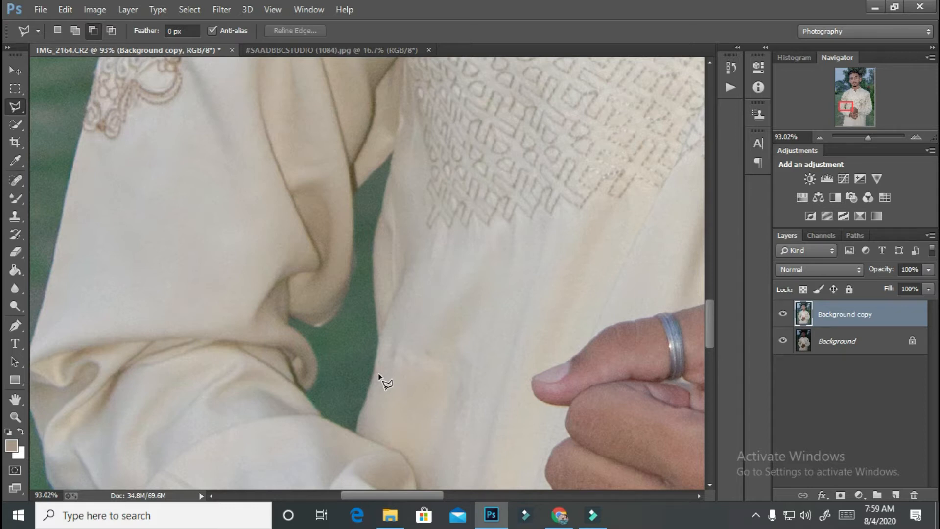
- Subtract the background wedge beside the hair on the photo's left side from the selection
click(361, 399)
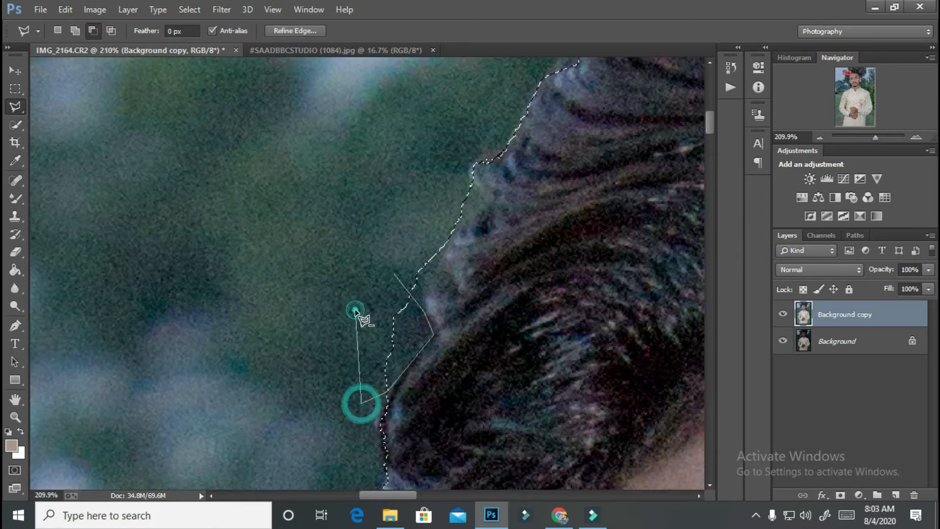
click(355, 307)
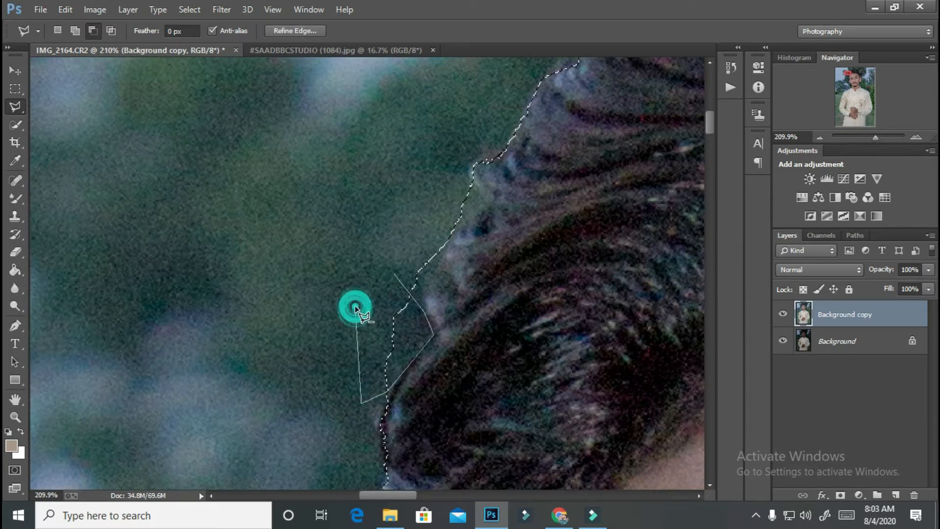
double_click(355, 307)
scroll(356, 306, down, 15)
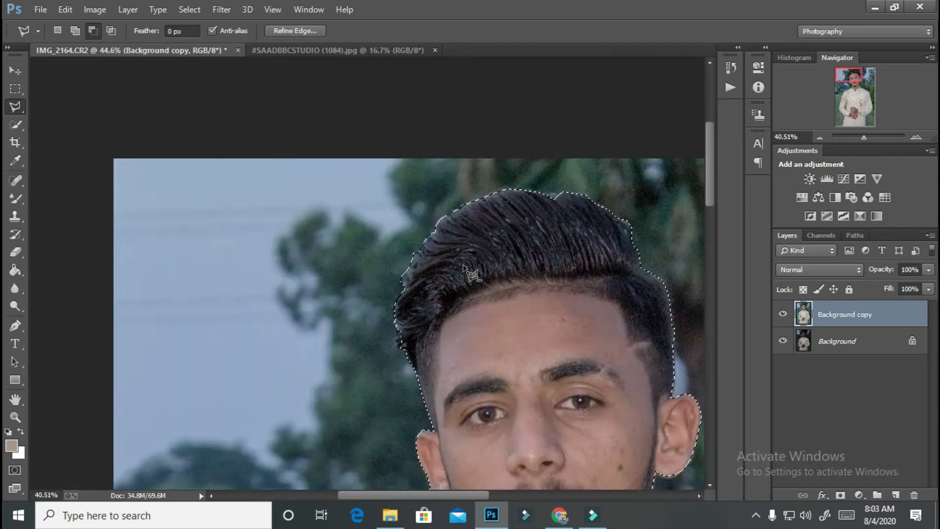
- Copy the selected man onto a new layer and make the Background layer active
scroll(487, 279, up, 3)
key(shift)
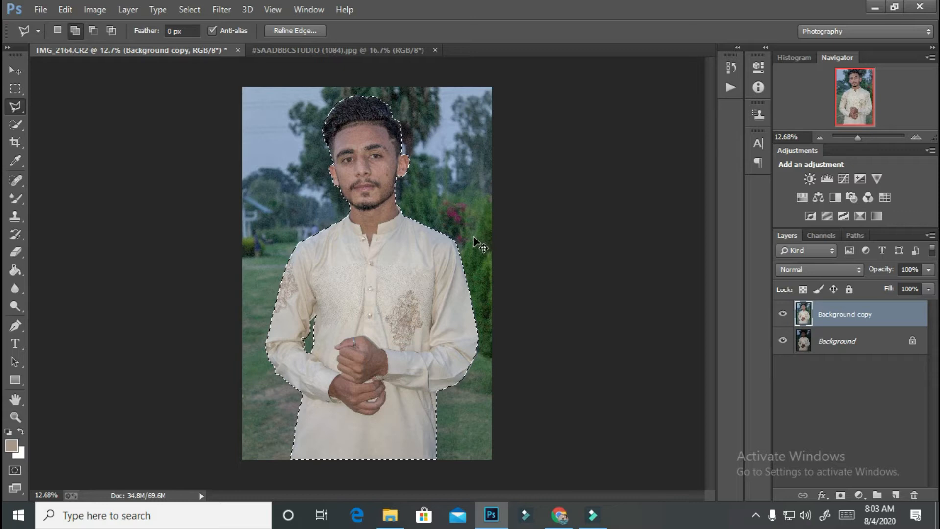
key(ctrl+j)
click(846, 375)
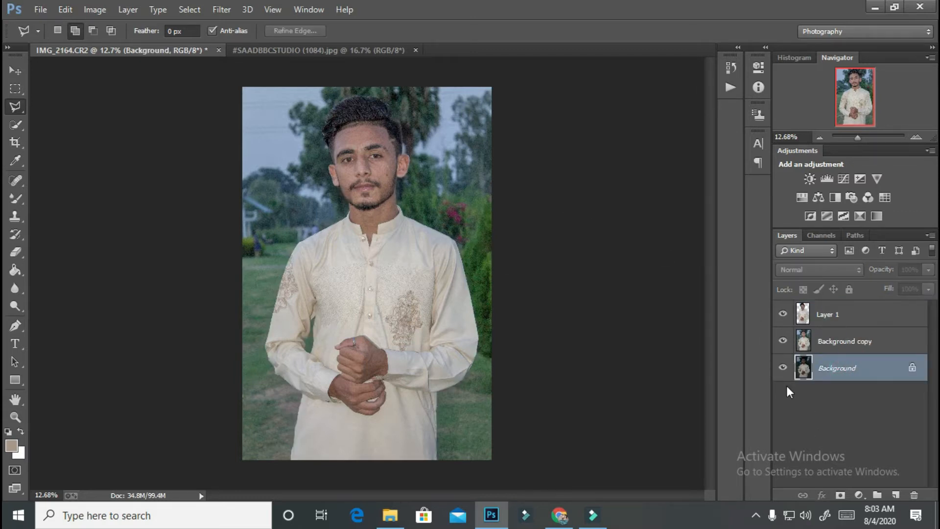
- Hide the Background layer and leave the Background copy layer visible
click(784, 365)
click(780, 341)
click(777, 342)
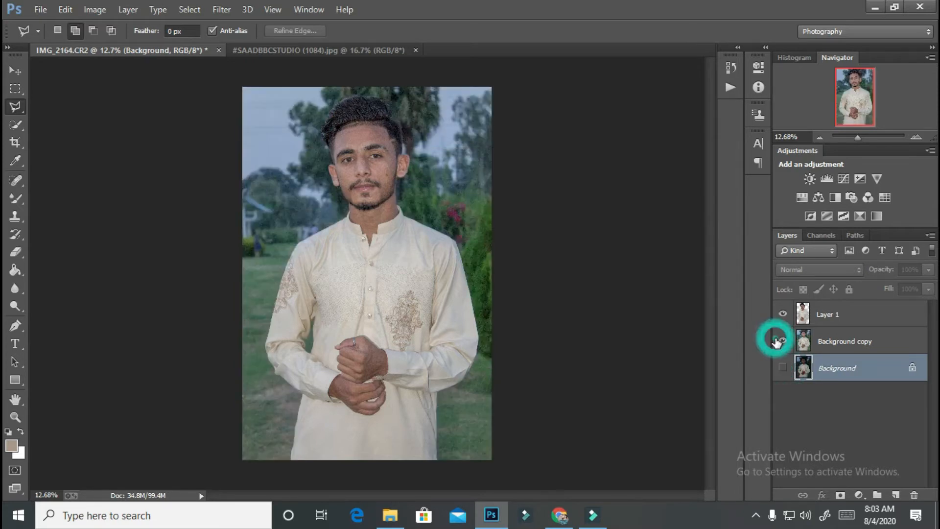
click(779, 340)
click(779, 341)
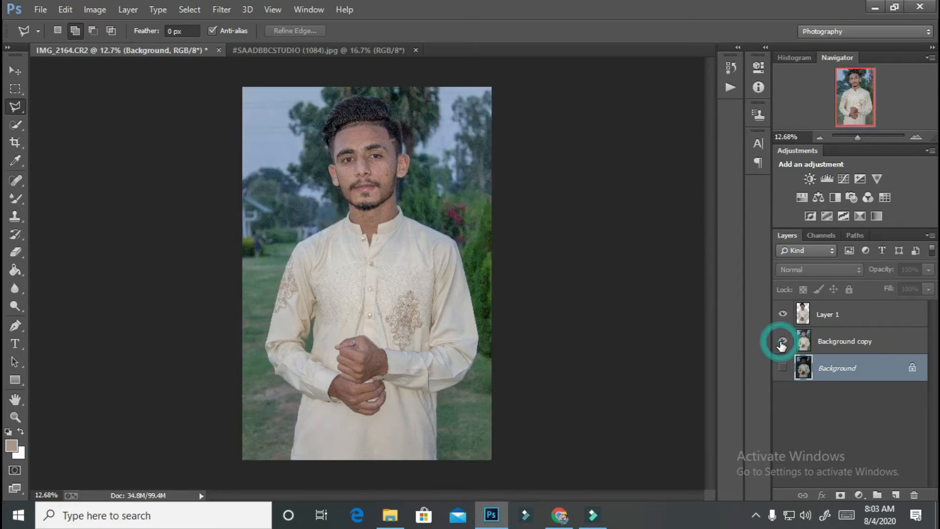
- Copy the gear artwork from #SAADBBCSTUDIO (1084).jpg into the IMG_2164.CR2 portrait as a new layer directly above Background
click(270, 49)
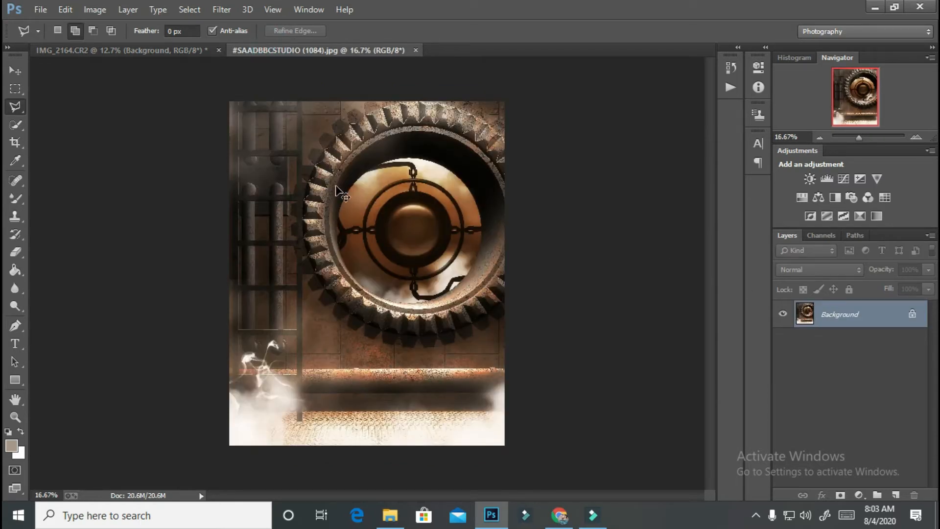
drag(128, 46, 324, 146)
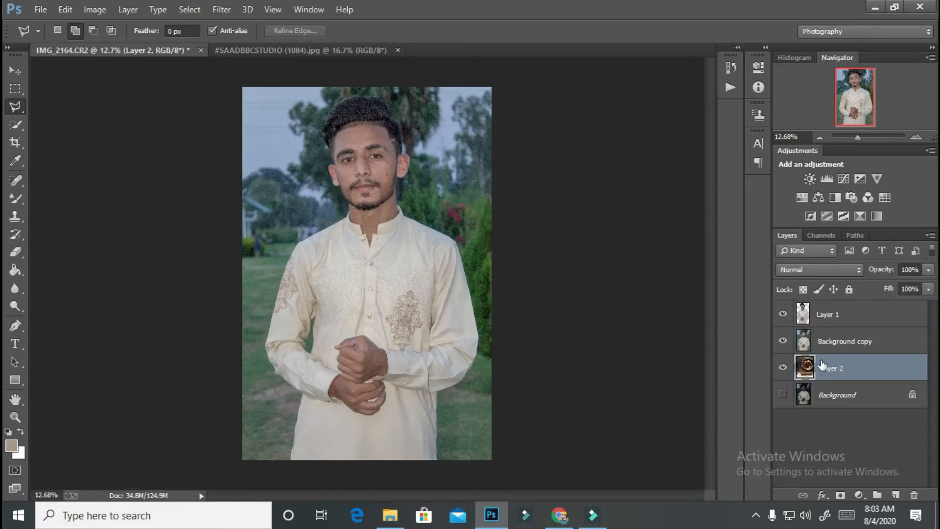
- Hide the Background copy layer and move it below the gear artwork layer
double_click(782, 338)
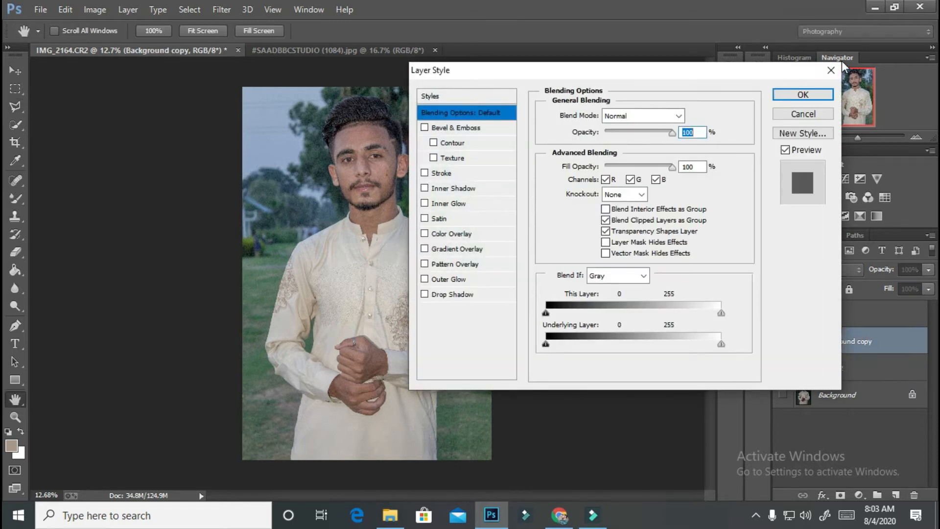
click(831, 72)
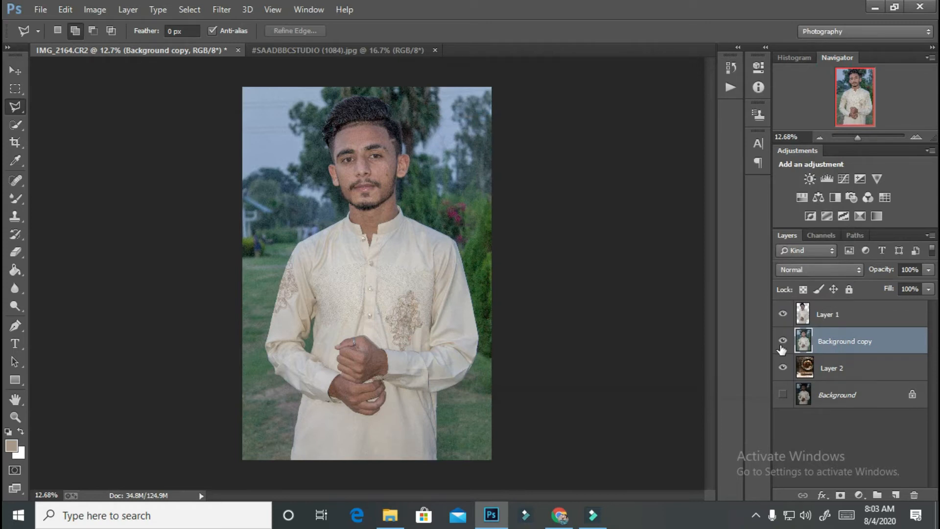
click(781, 339)
click(784, 342)
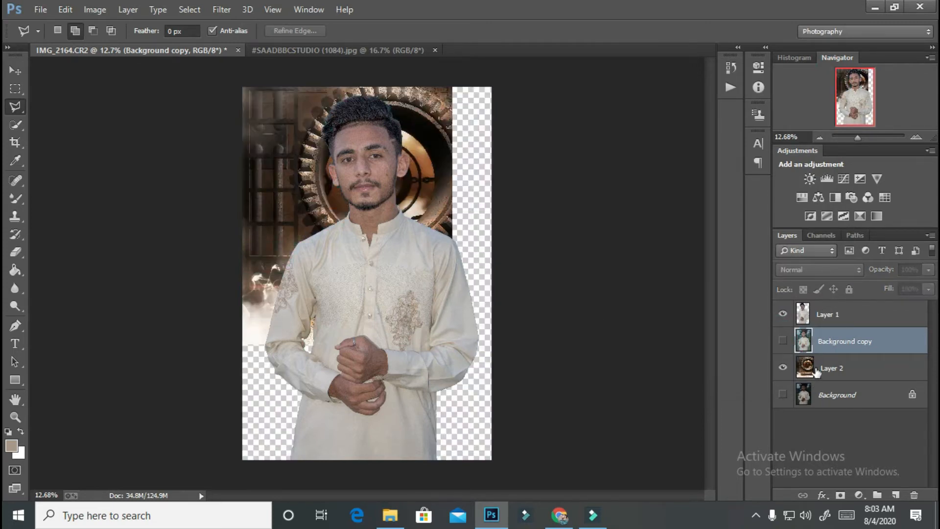
click(806, 365)
drag(815, 333, 814, 376)
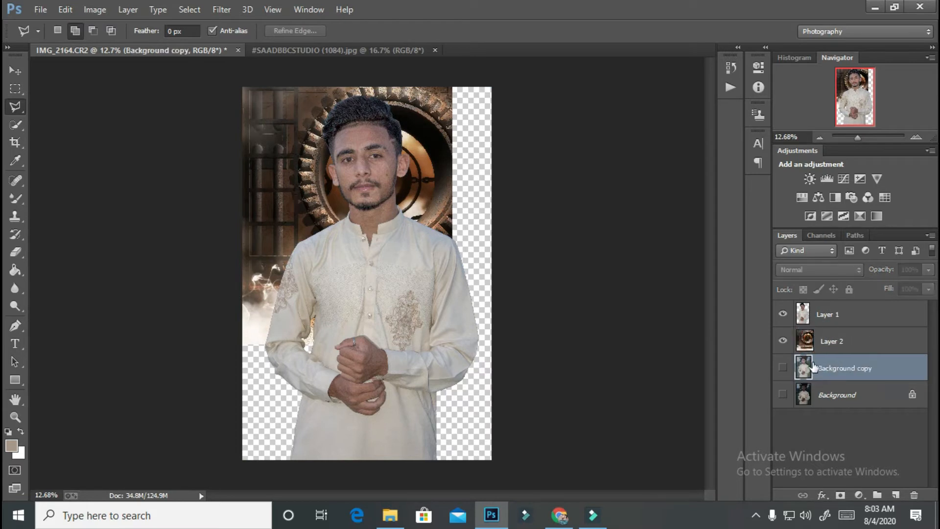
- Free-transform the gear layer to about 134.75% width and 172.27% height and position it to cover the canvas behind the man
click(812, 344)
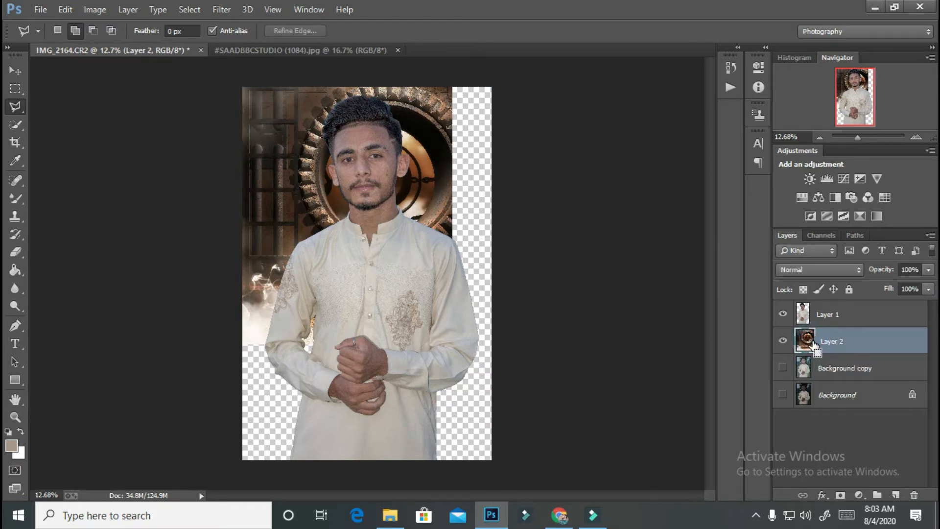
key(ctrl+t)
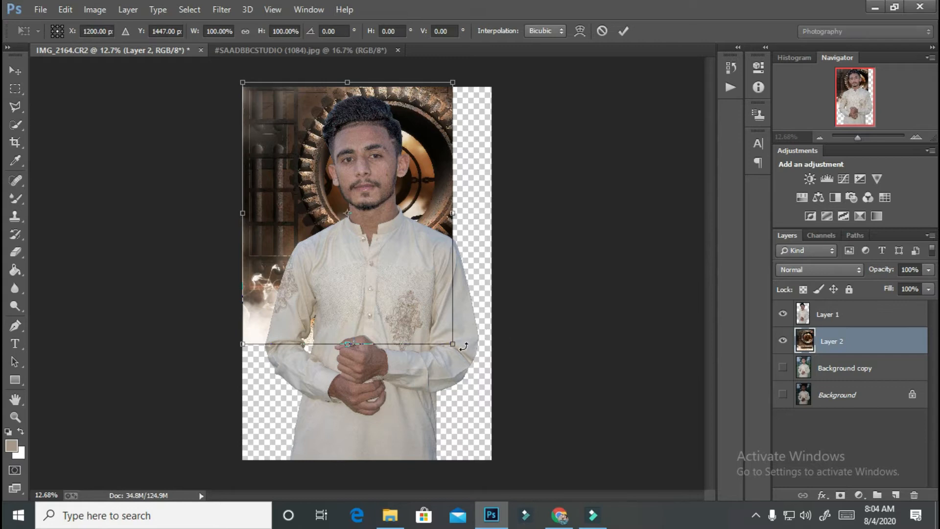
drag(448, 345, 551, 492)
click(559, 515)
click(559, 515)
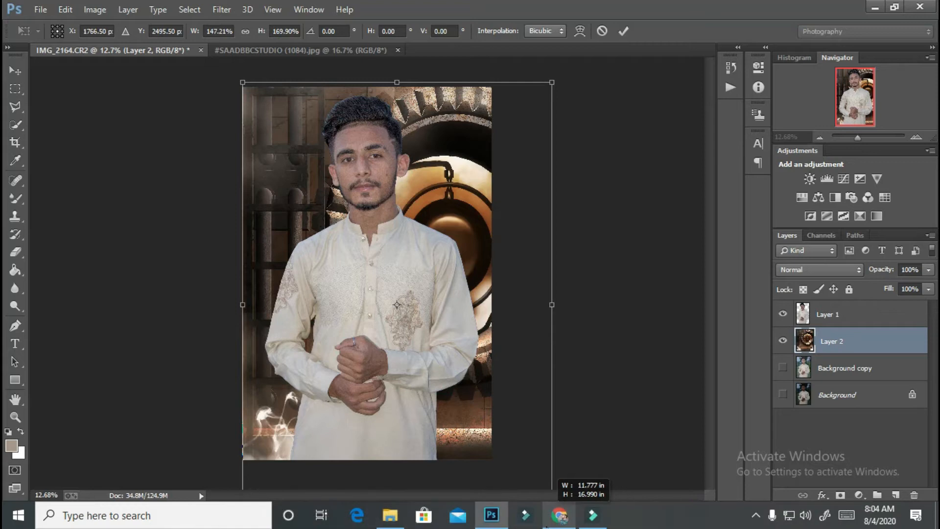
click(417, 236)
drag(397, 237, 381, 295)
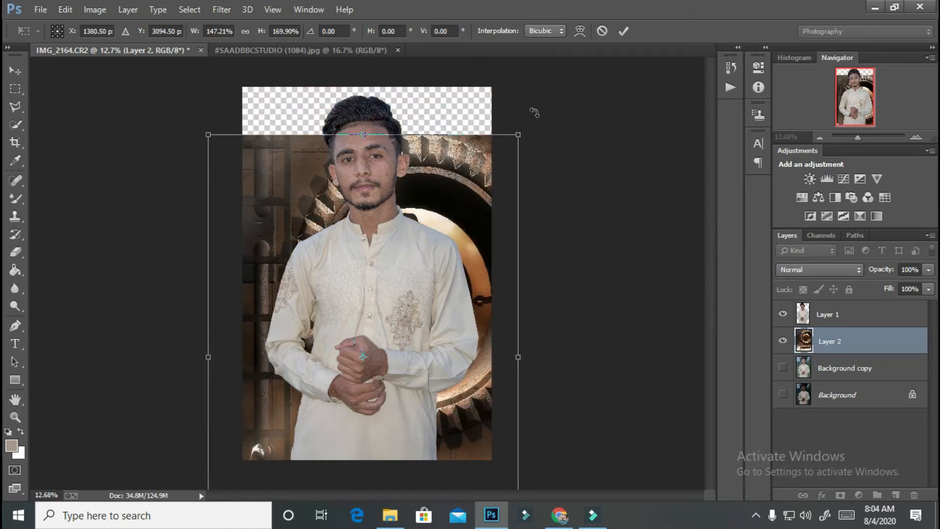
drag(520, 137, 492, 129)
drag(446, 183, 460, 159)
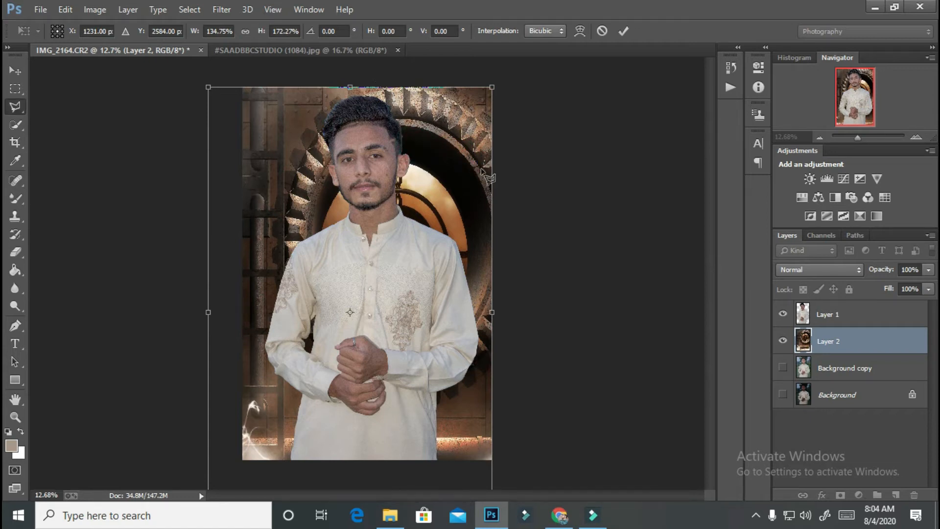
key(Return)
- Delete the Background and Background copy layers, keeping only the man's cutout and the gear artwork
scroll(358, 130, up, 2)
scroll(534, 190, down, 4)
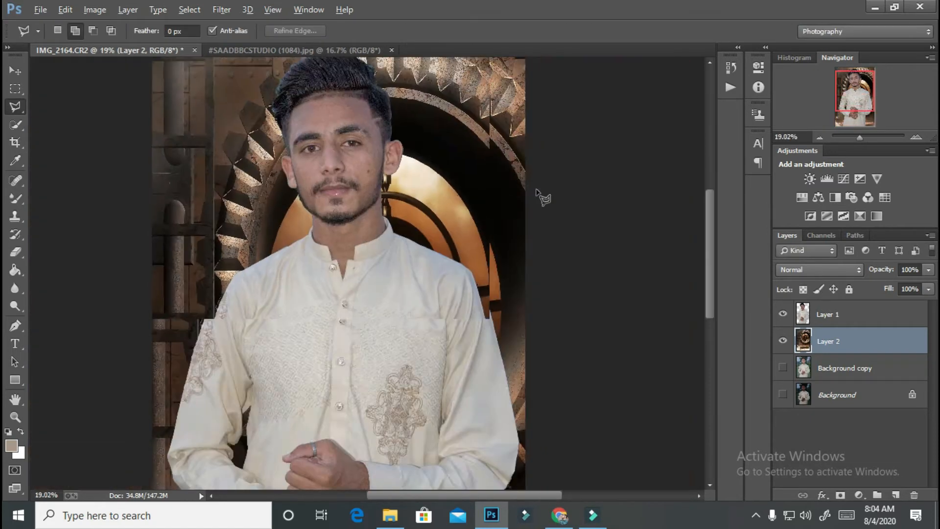
scroll(595, 228, up, 1)
scroll(369, 198, up, 1)
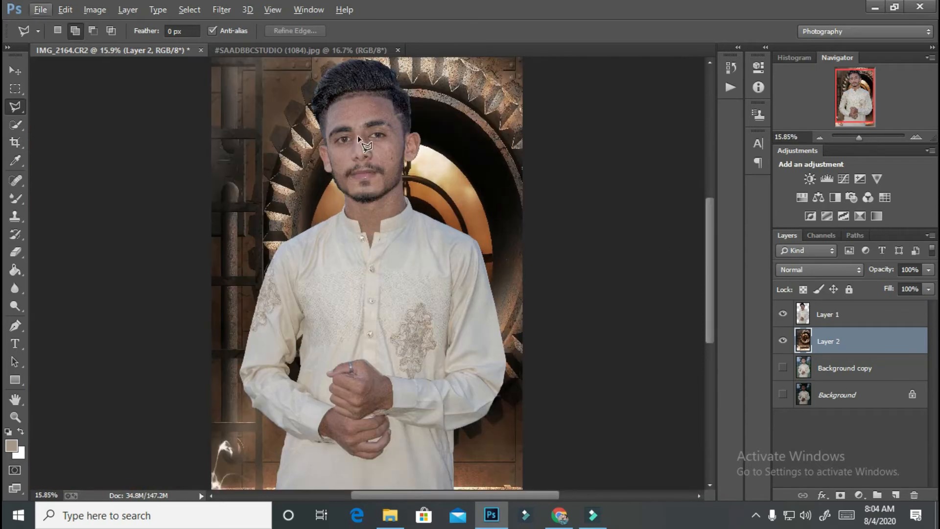
scroll(358, 138, up, 2)
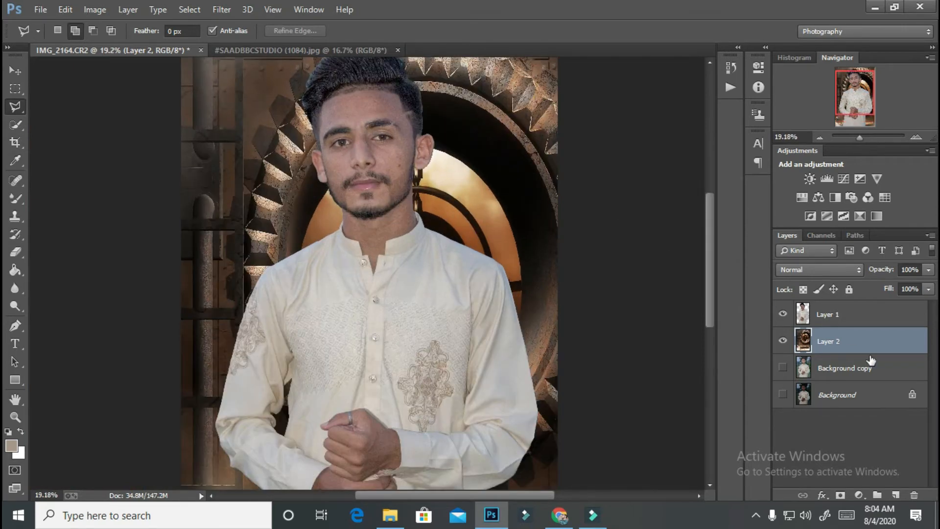
click(829, 406)
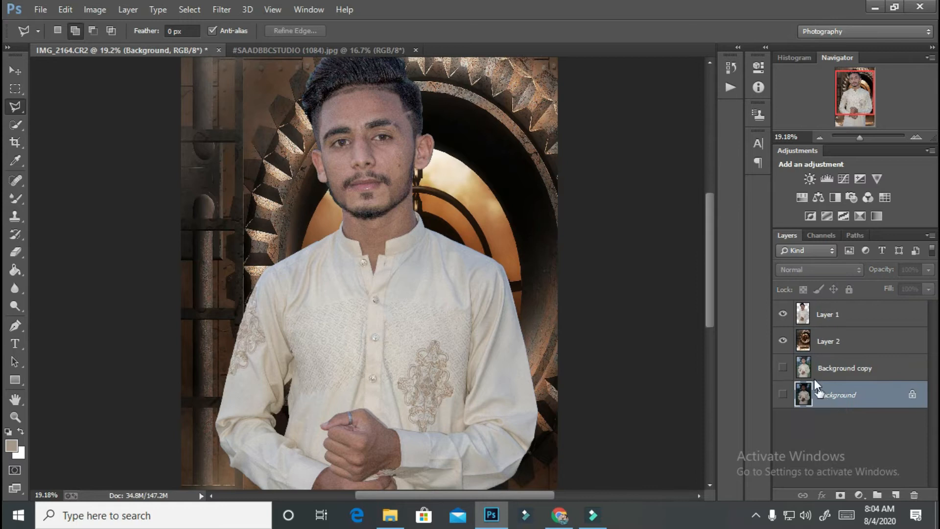
key(Delete)
click(784, 366)
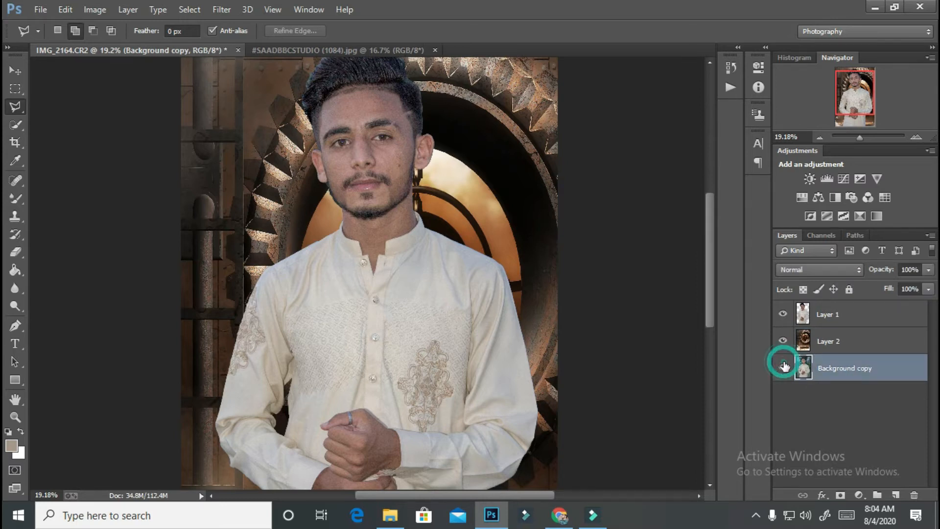
click(825, 370)
key(Delete)
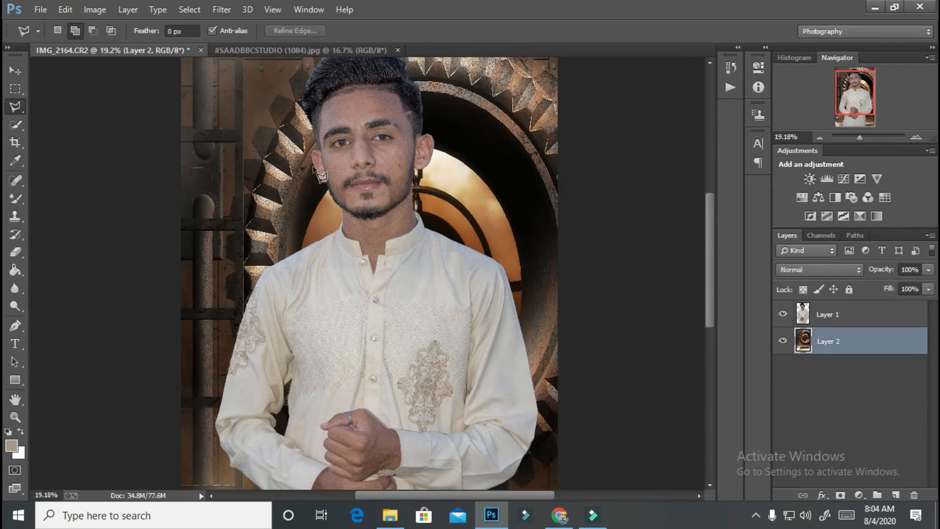
- Try a lower opacity on the gear layer, return it to 100%, and make the man's cutout layer active
scroll(313, 167, up, 6)
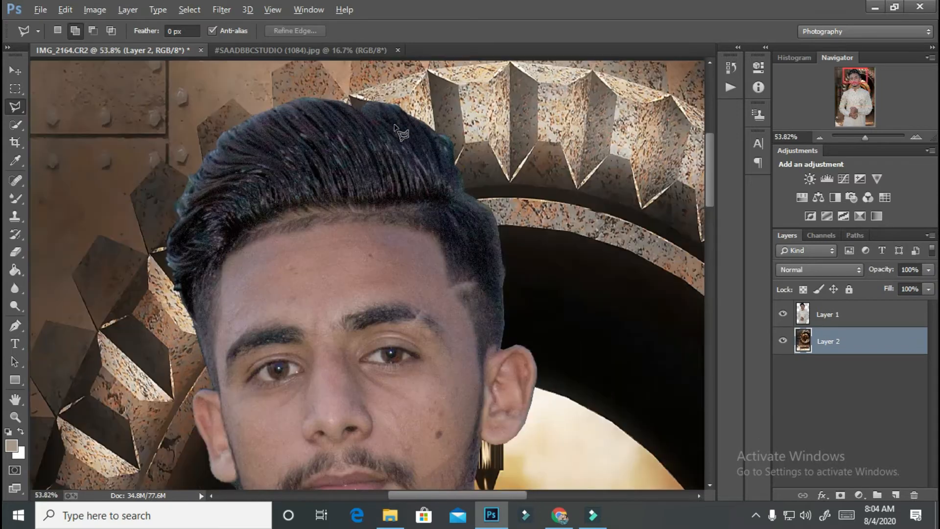
scroll(394, 129, down, 6)
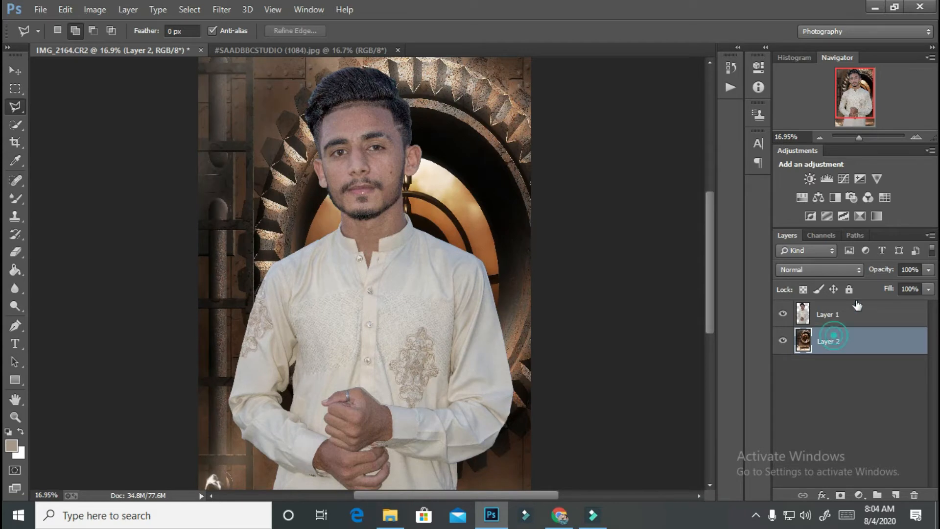
drag(888, 269, 887, 269)
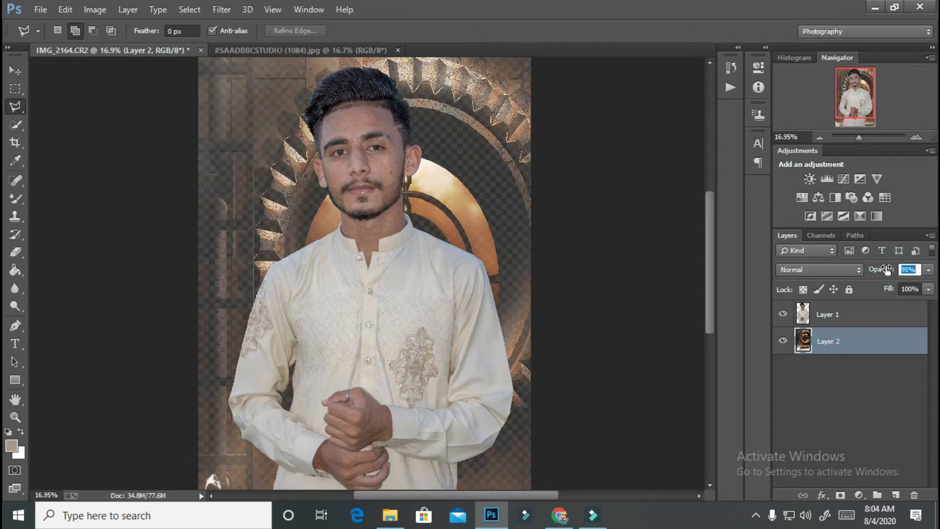
click(928, 270)
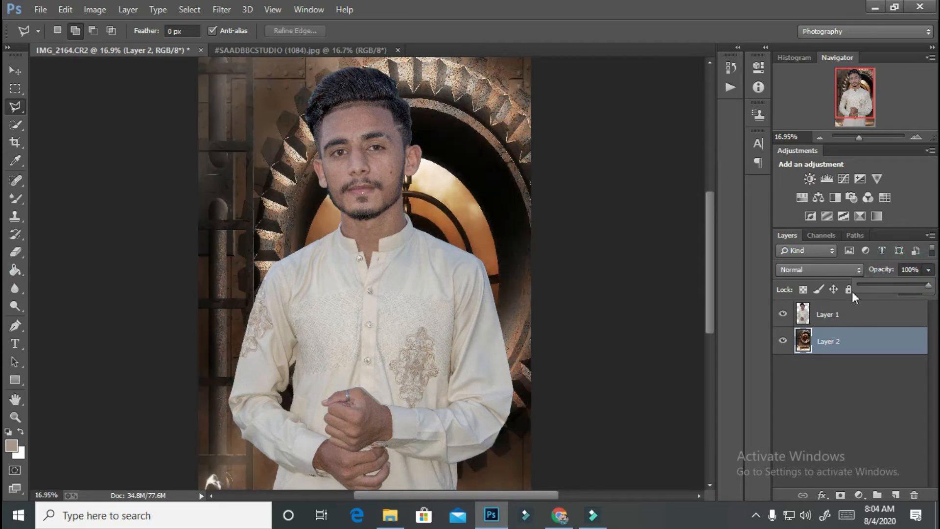
click(867, 313)
click(867, 313)
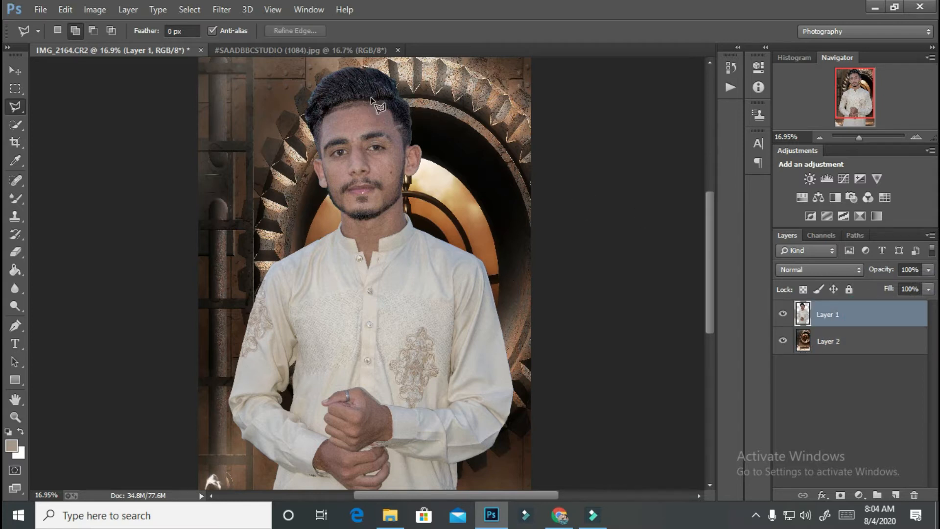
scroll(377, 105, up, 1)
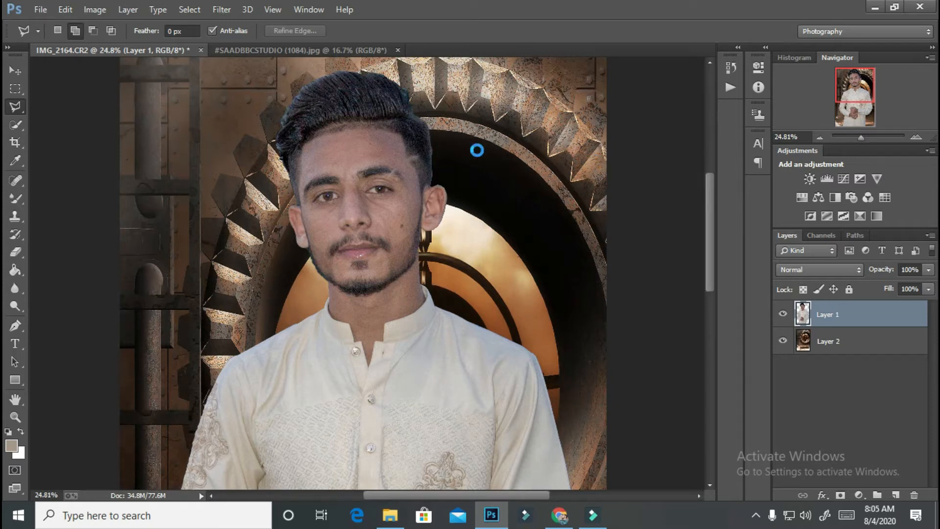
key(ctrl+shift+a)
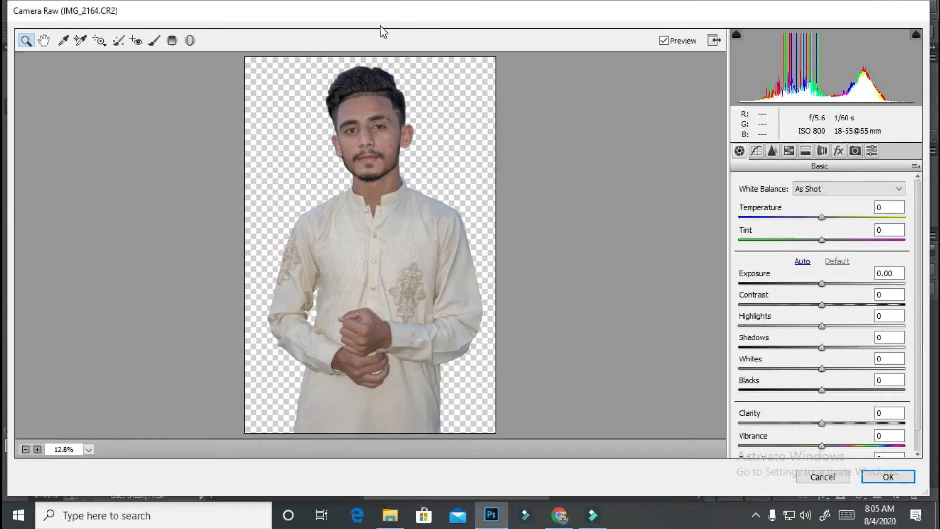
click(351, 122)
click(351, 119)
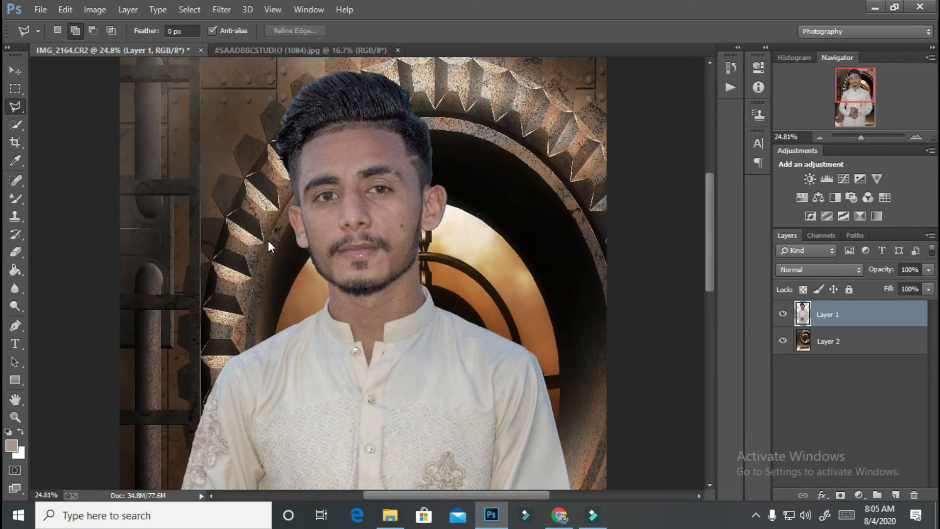
- Start the Liquify filter on the man's cutout, frame his head at 33.3%, and set the Forward Warp brush size to 400
key(ctrl+shift+x)
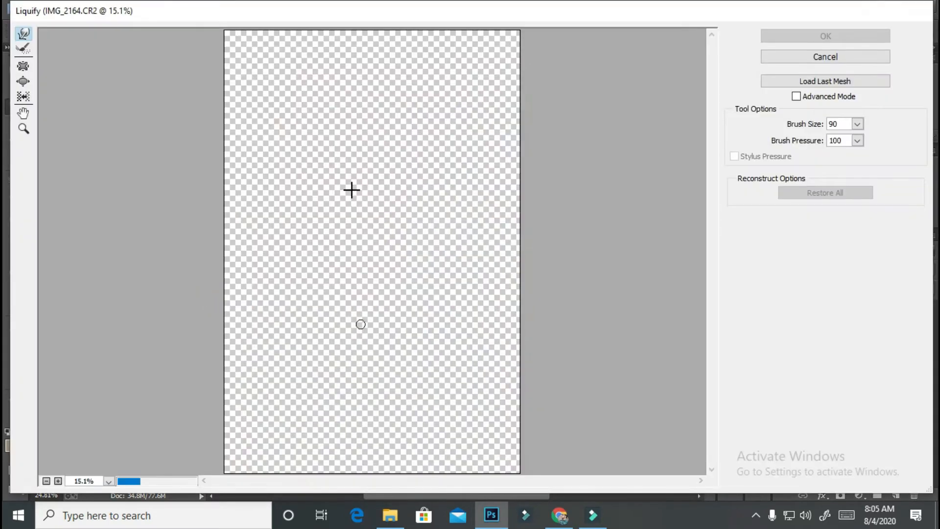
key(z)
drag(333, 64, 472, 147)
click(472, 147)
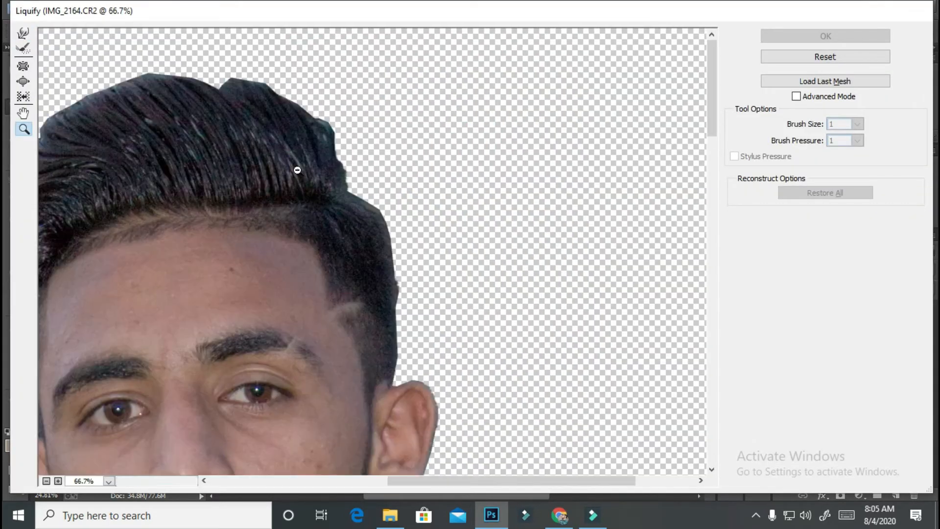
alt+click(297, 170)
alt+click(297, 170)
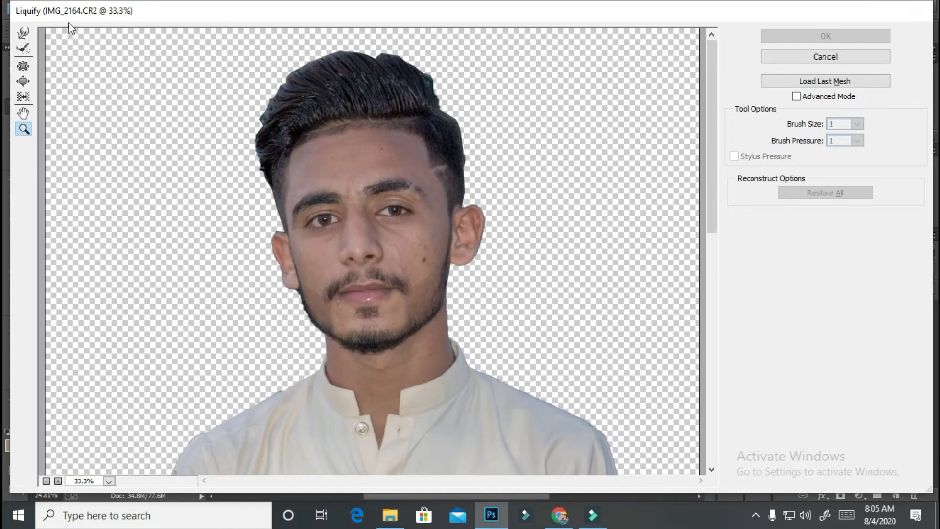
click(24, 34)
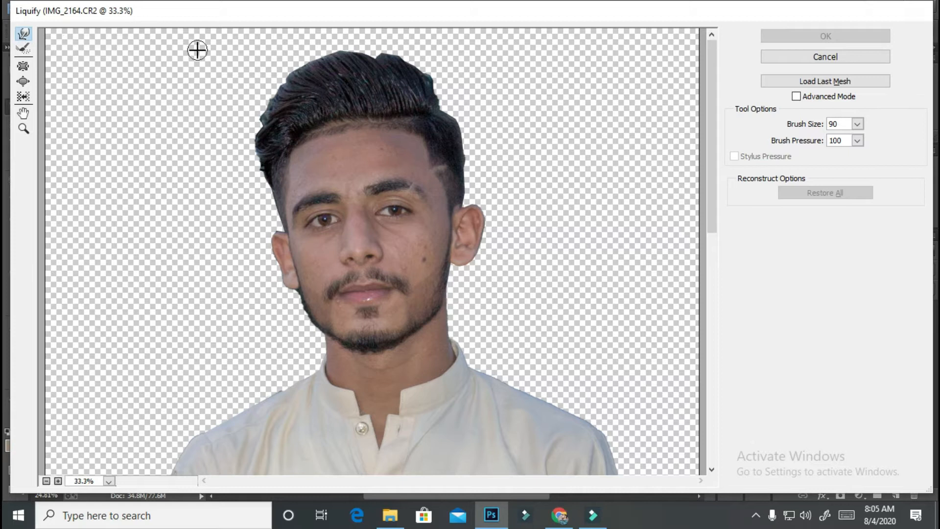
key(bracketright)
key(bracketright)
key(bracketright)
key(bracketright)
key(bracketright)
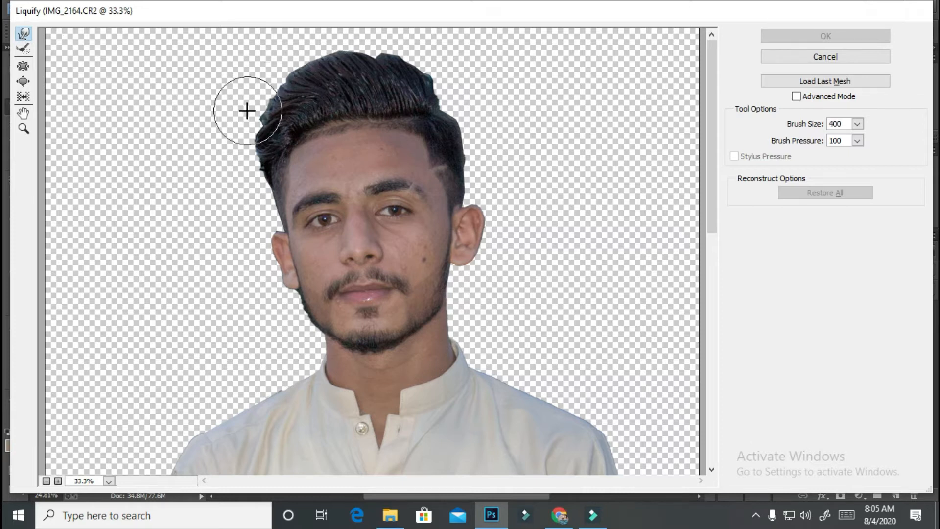
- Push the hair outline outward along the photo's left side and up toward the crown with the Forward Warp tool
click(230, 107)
key(bracketleft)
key(bracketleft)
key(bracketleft)
key(bracketleft)
key(bracketleft)
click(227, 103)
click(268, 122)
key(bracketright)
key(bracketright)
key(bracketright)
key(bracketright)
key(bracketright)
key(bracketright)
drag(265, 107, 279, 80)
click(348, 58)
- Raise the top of the hair and smooth out the notch in its crown with Forward Warp, finishing at brush size 200
key(bracketleft)
key(bracketleft)
key(bracketleft)
key(bracketleft)
key(bracketleft)
key(bracketleft)
key(bracketleft)
key(bracketleft)
key(bracketleft)
key(bracketleft)
key(bracketleft)
click(374, 57)
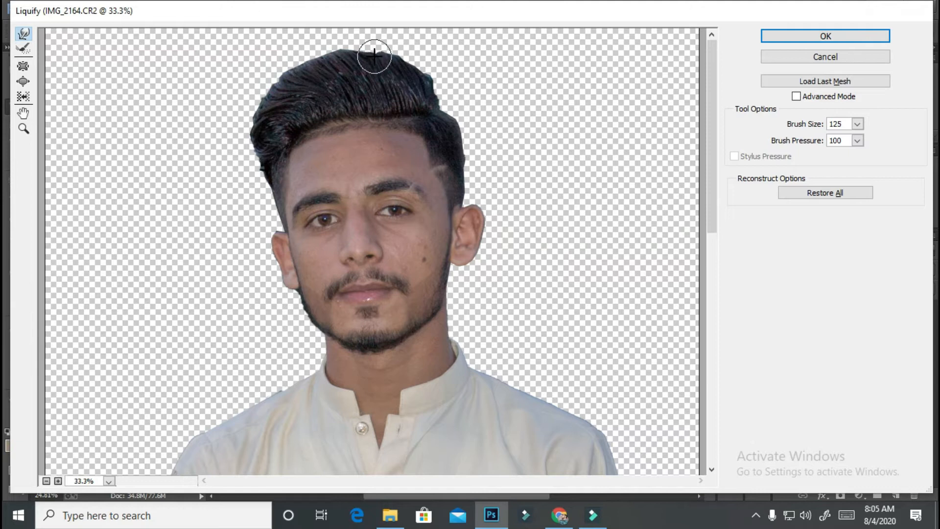
key(bracketright)
key(bracketright)
key(bracketright)
key(bracketright)
key(bracketright)
drag(367, 73, 366, 59)
key(bracketright)
key(bracketright)
key(bracketleft)
key(bracketleft)
key(bracketleft)
key(bracketleft)
key(bracketleft)
click(409, 58)
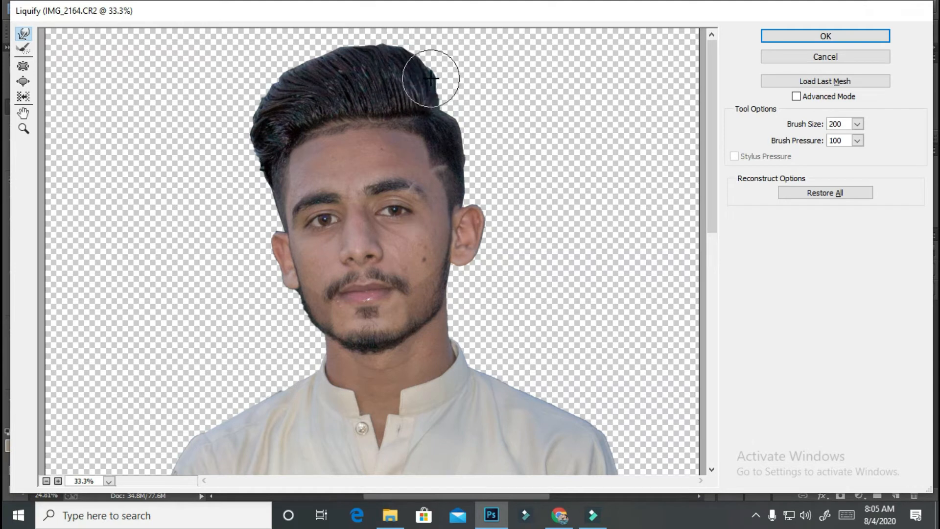
- Smooth the hair outline on the photo's right side with Forward Warp at 100% zoom, reducing the brush size to 90
key(z)
click(485, 75)
drag(282, 241, 631, 200)
drag(293, 193, 598, 313)
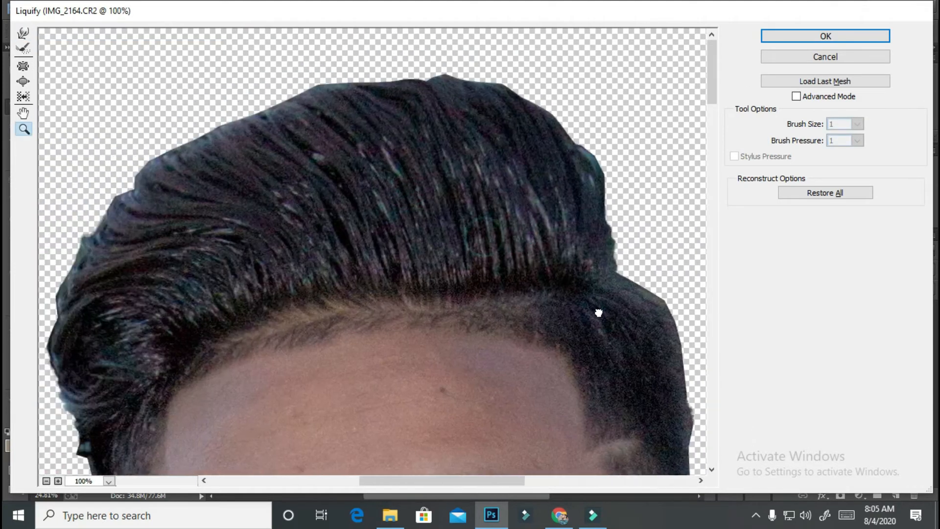
click(23, 34)
drag(549, 160, 441, 199)
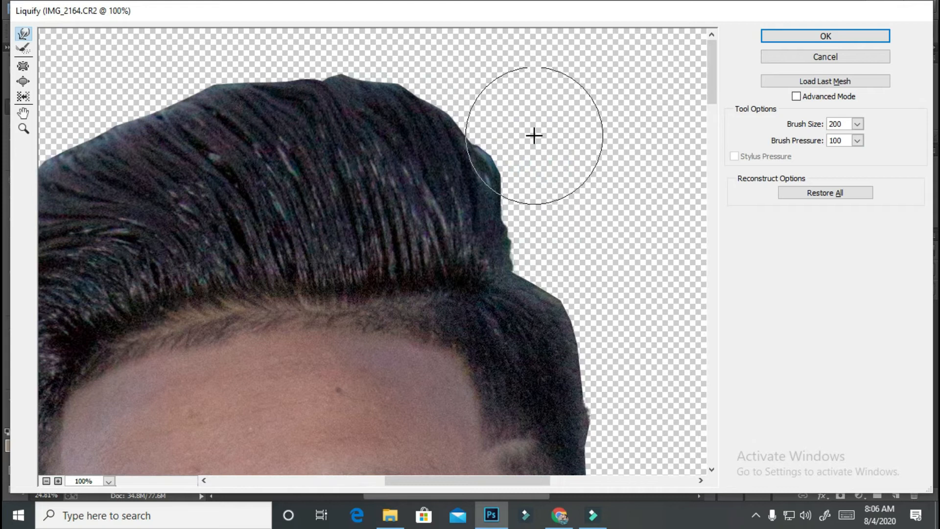
drag(543, 137, 519, 158)
mouse_move(544, 94)
mouse_down()
mouse_move(508, 139)
mouse_move(505, 172)
mouse_up()
click(539, 227)
key(bracketleft)
key(bracketleft)
mouse_move(615, 414)
mouse_down()
mouse_move(602, 424)
mouse_move(617, 406)
mouse_up()
drag(540, 242, 526, 240)
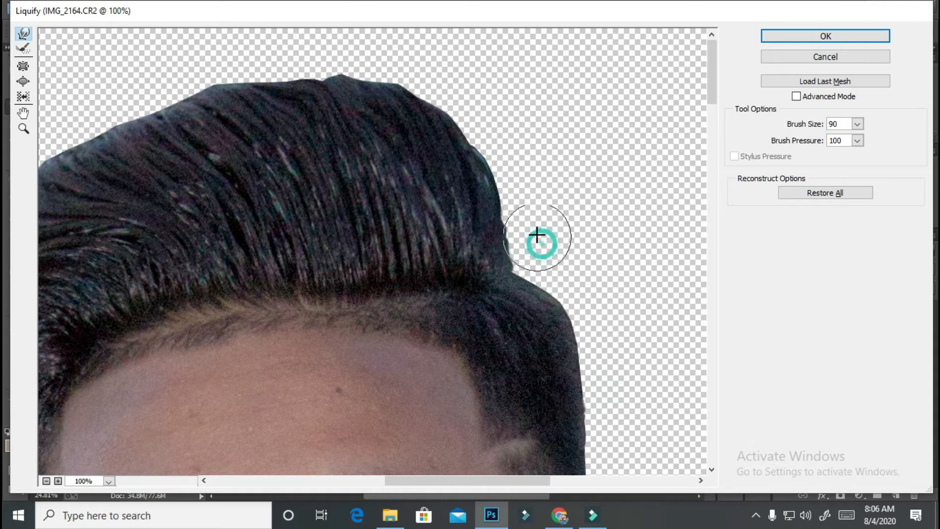
- Even out the bumps along the top and photo-left hair edge with Forward Warp, varying the brush size
drag(405, 51, 456, 60)
scroll(466, 48, left, 2)
drag(313, 48, 338, 61)
scroll(338, 60, left, 2)
key(bracketleft)
key(bracketleft)
drag(244, 207, 321, 169)
drag(263, 252, 264, 251)
key(bracketright)
key(bracketright)
key(bracketright)
drag(225, 309, 244, 313)
drag(239, 365, 213, 267)
mouse_move(228, 333)
mouse_down()
mouse_move(250, 334)
mouse_move(220, 273)
mouse_move(236, 269)
mouse_up()
- Raise the crown of the hair into a rounder shape with Forward Warp at 33.3% zoom and brush size 400
key(z)
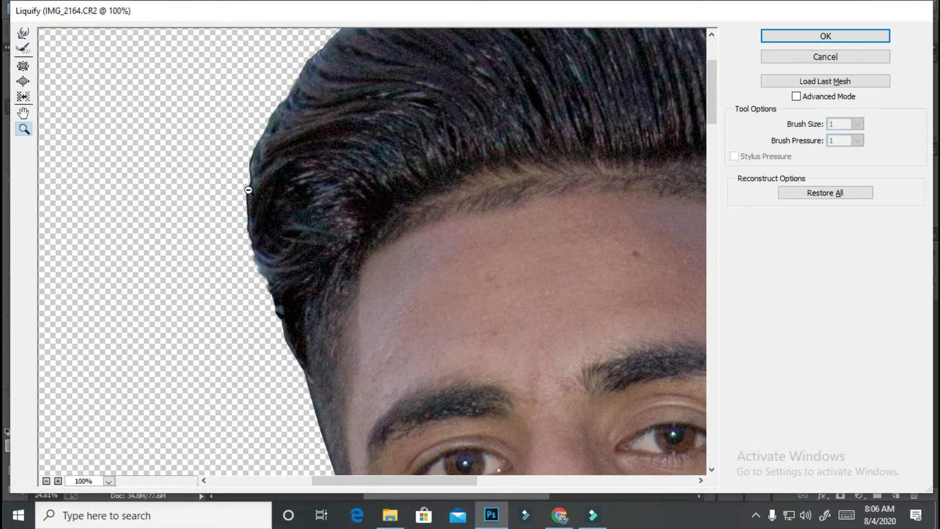
alt+click(248, 190)
alt+click(249, 189)
alt+click(249, 189)
alt+click(249, 189)
click(395, 86)
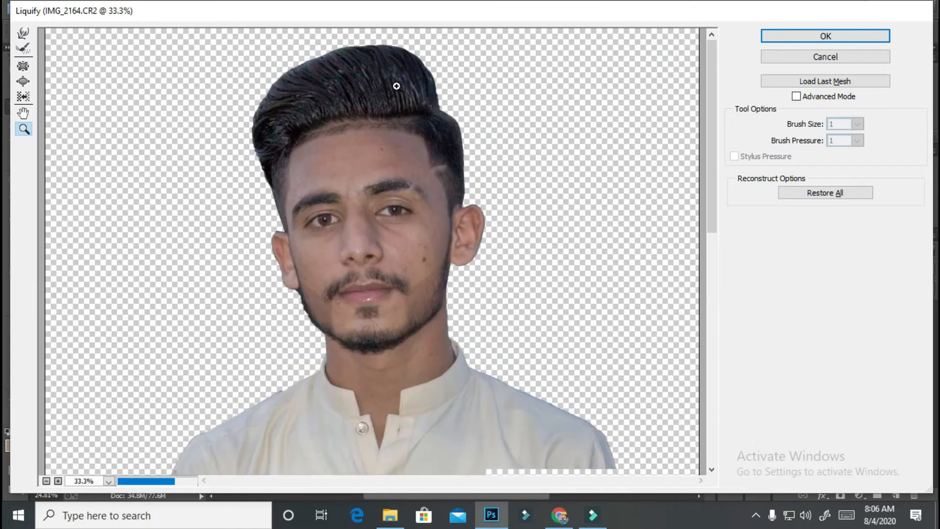
click(25, 31)
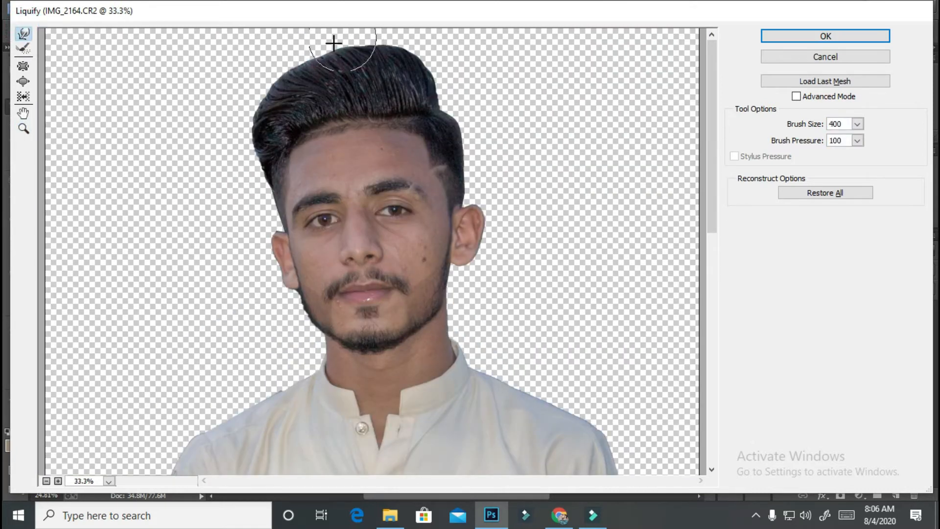
drag(338, 39, 379, 28)
drag(302, 39, 267, 55)
- Touch up the crown's photo-right curve with a smaller Forward Warp brush and apply the Liquify filter
key(bracketleft)
key(bracketleft)
key(bracketleft)
key(bracketleft)
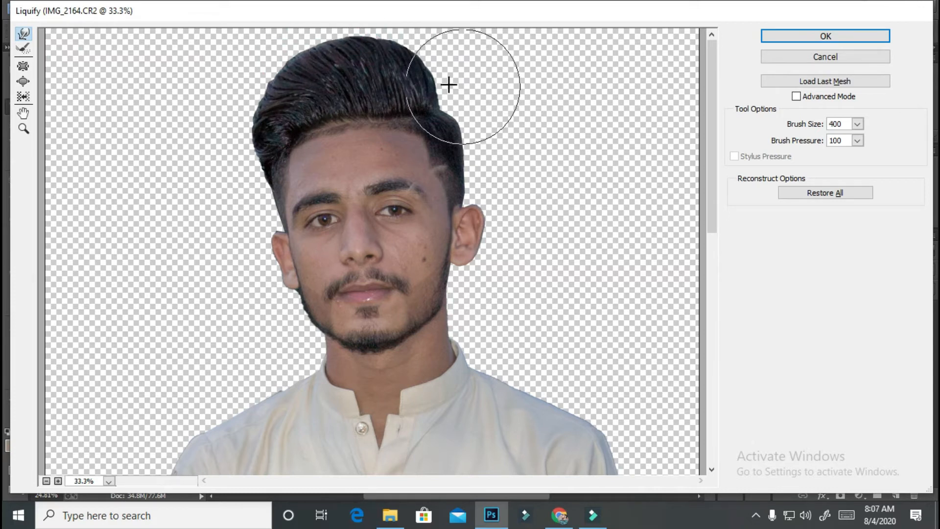
key(bracketleft)
key(bracketleft)
key(bracketleft)
drag(421, 67, 425, 65)
key(bracketright)
key(bracketright)
key(bracketright)
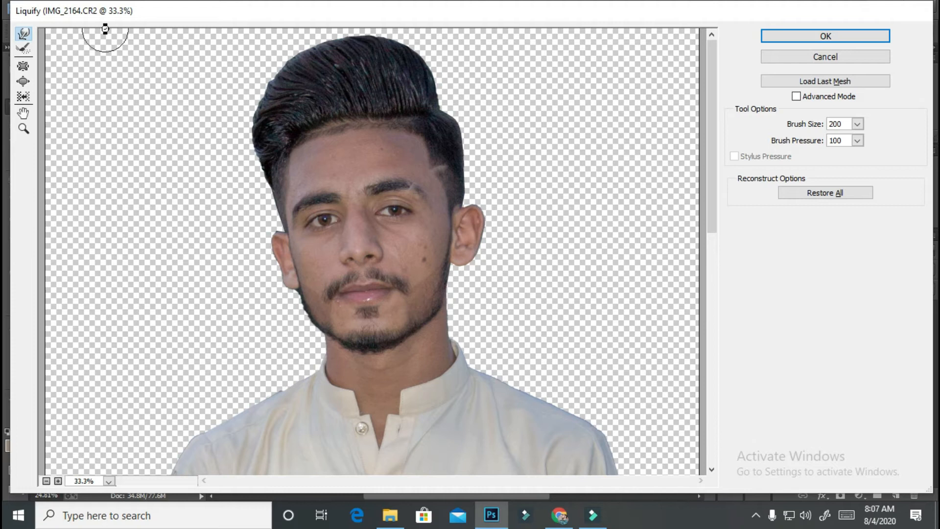
key(Return)
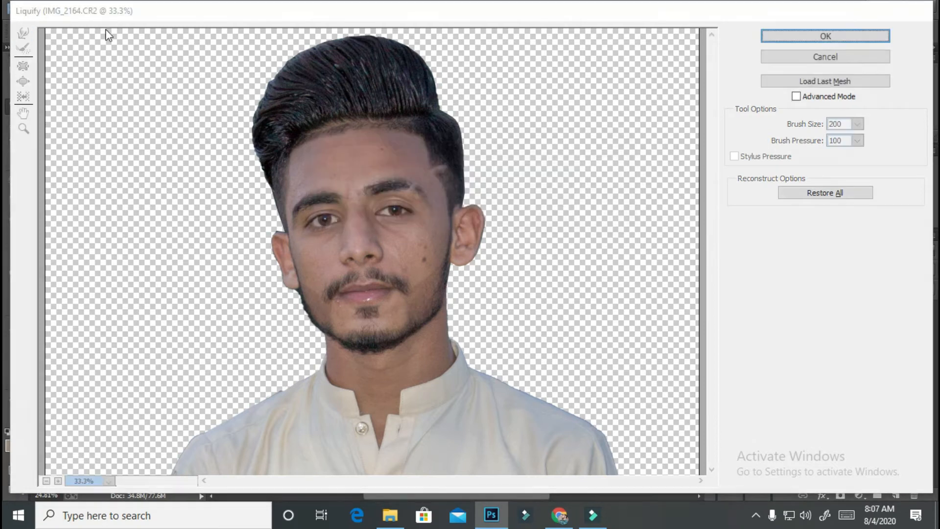
- Erase the rough beard edge along the photo-left jaw from earlobe to neck with a 15 px Eraser at 39% hardness
scroll(318, 235, up, 7)
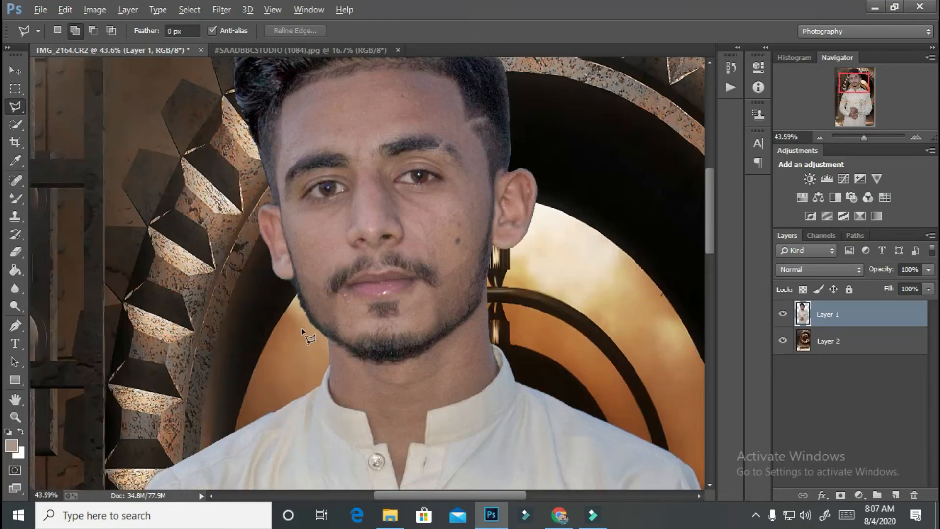
scroll(354, 341, up, 2)
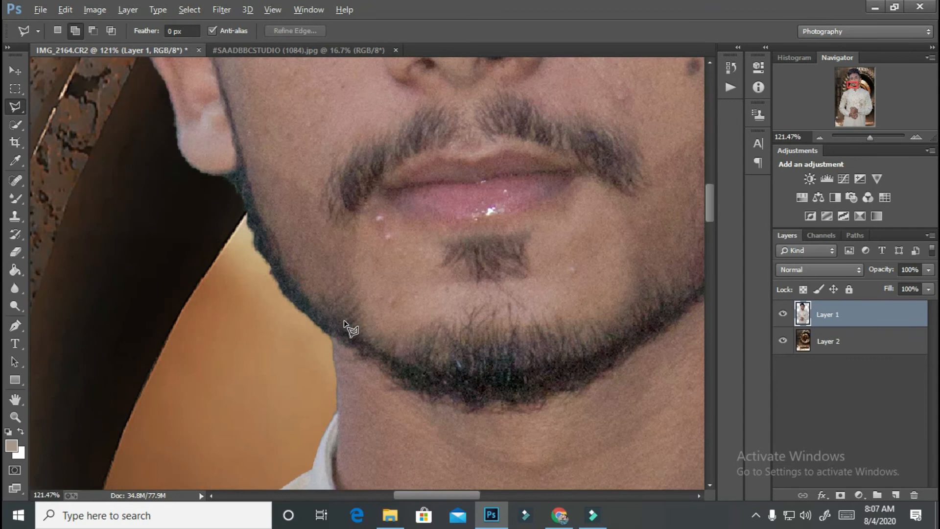
click(20, 254)
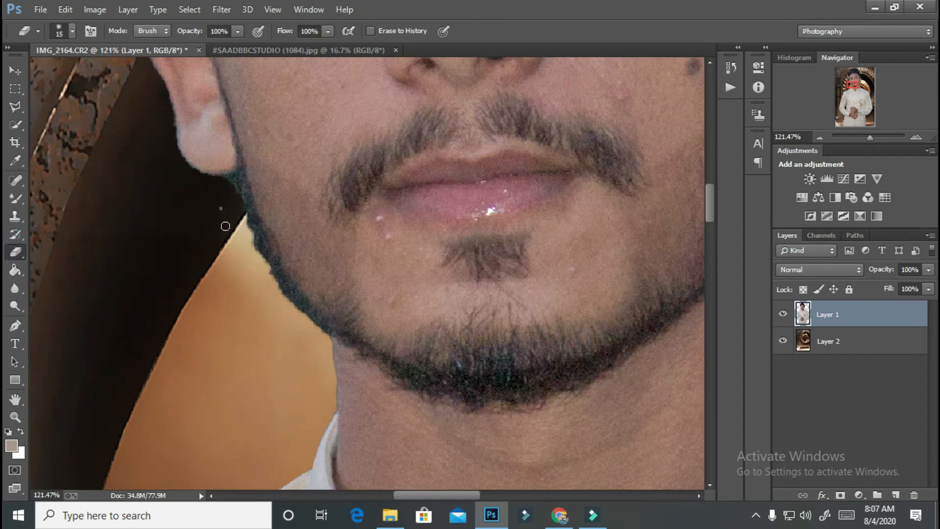
right_click(225, 226)
drag(285, 277, 333, 277)
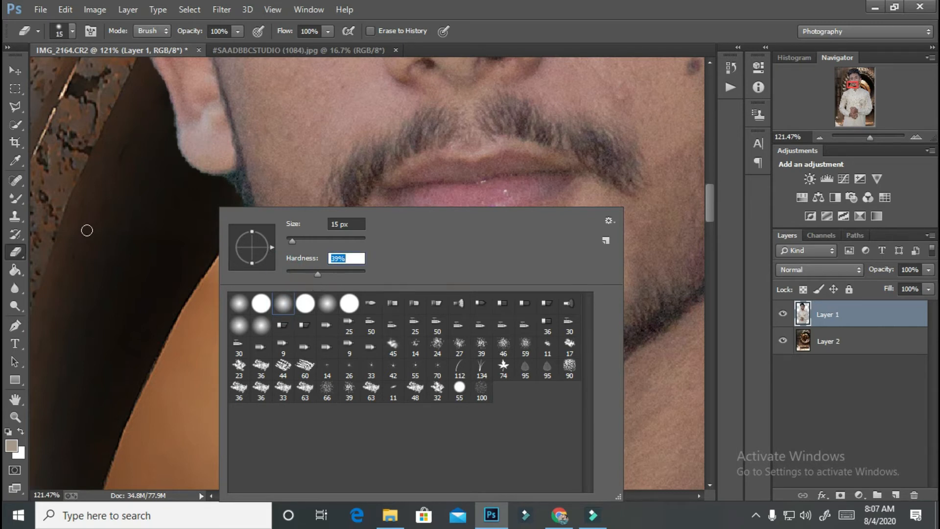
click(87, 230)
key(bracketright)
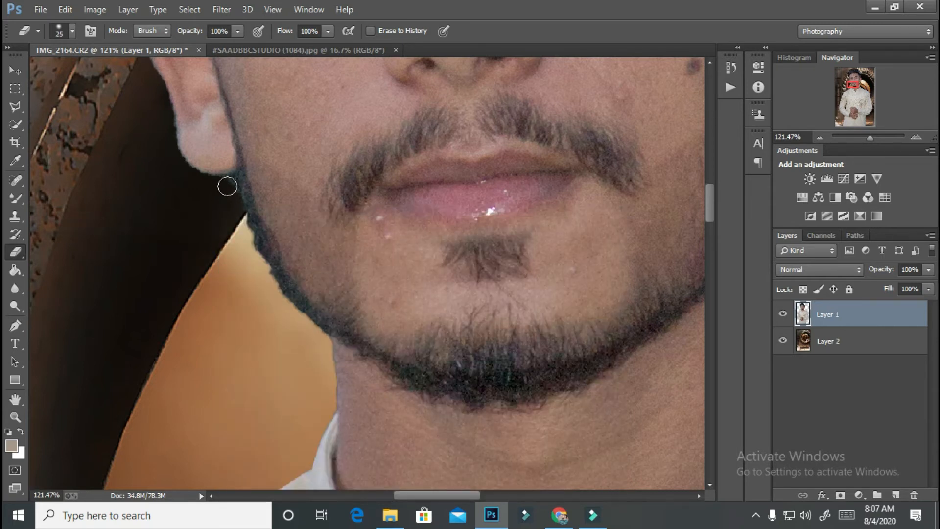
scroll(227, 186, up, 4)
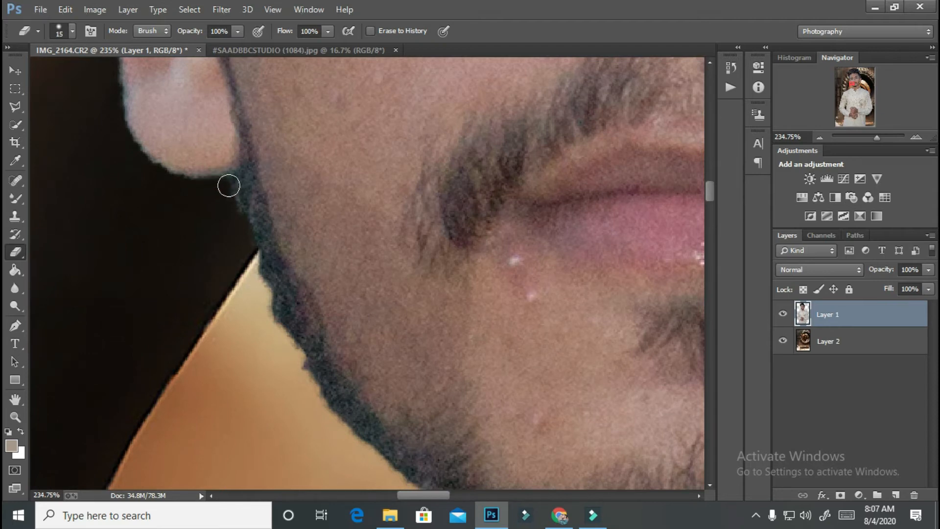
drag(255, 247, 312, 377)
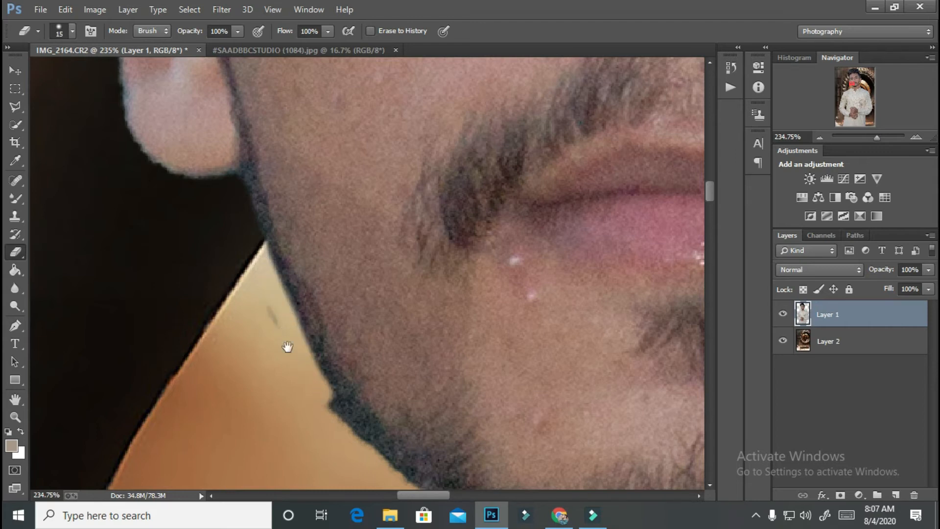
drag(287, 346, 218, 244)
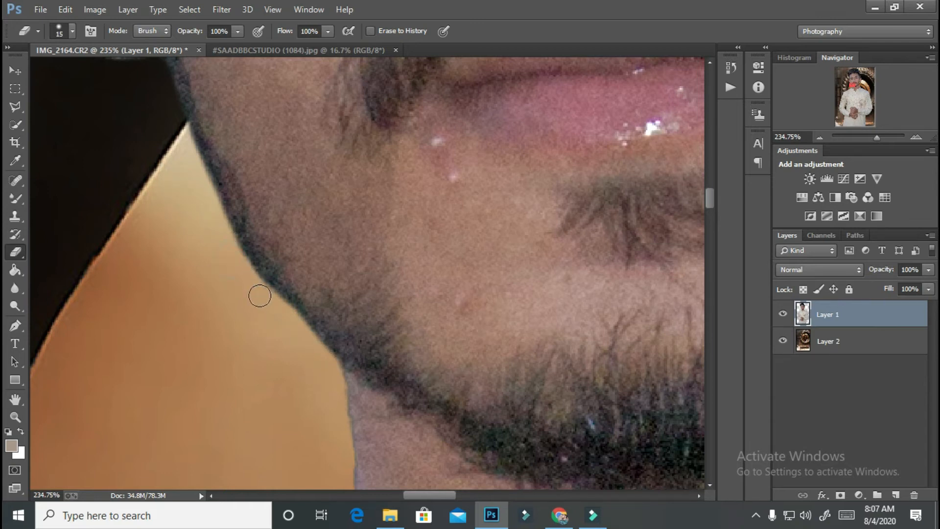
scroll(239, 295, down, 4)
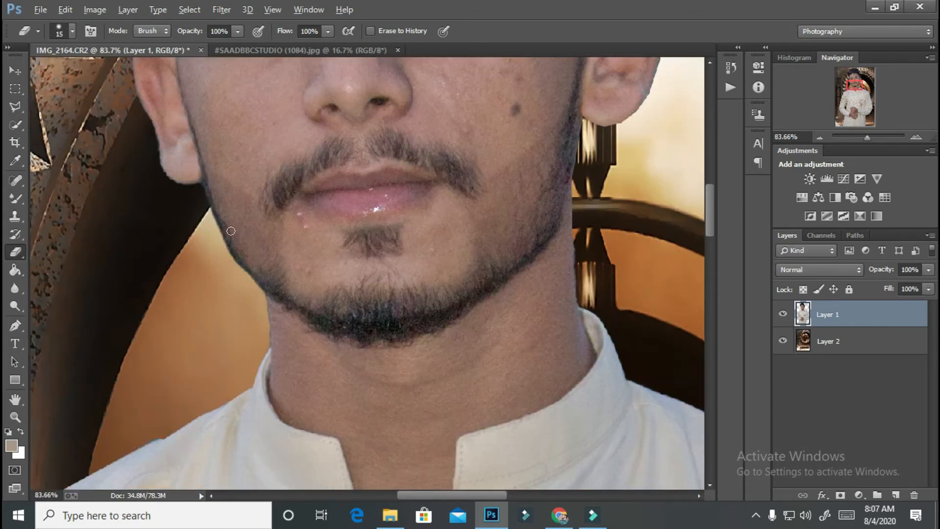
scroll(515, 289, down, 4)
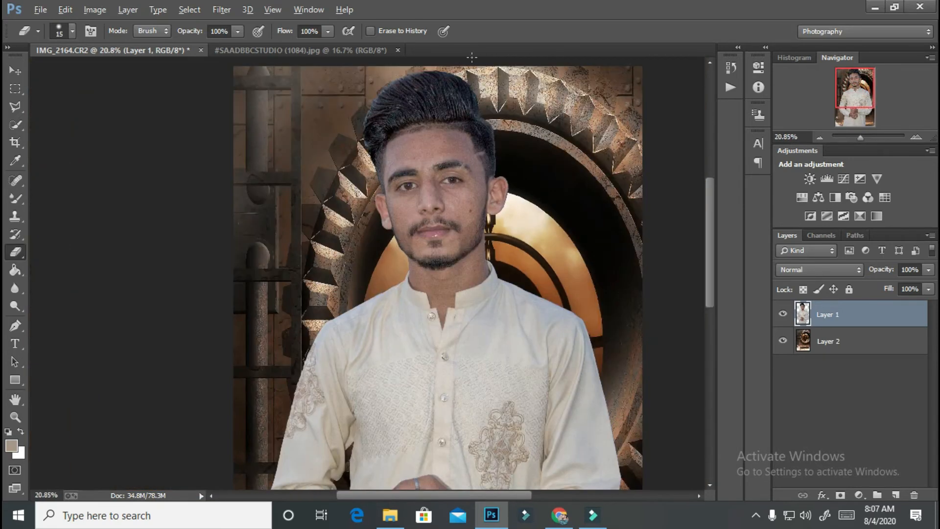
- Smooth the forehead skin on the photo's right side with the Mixer Brush, setting Wet to 16%
scroll(460, 133, up, 5)
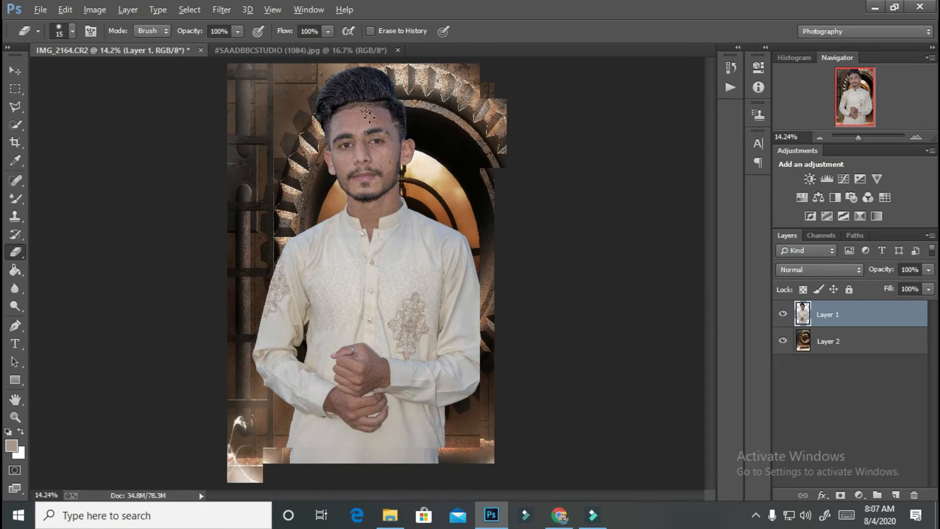
scroll(439, 135, up, 2)
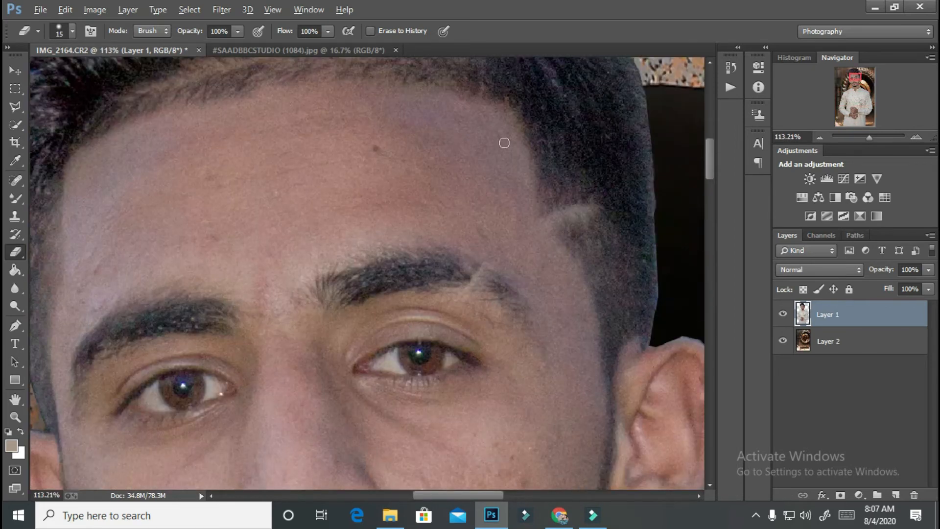
scroll(505, 143, up, 1)
scroll(546, 141, down, 2)
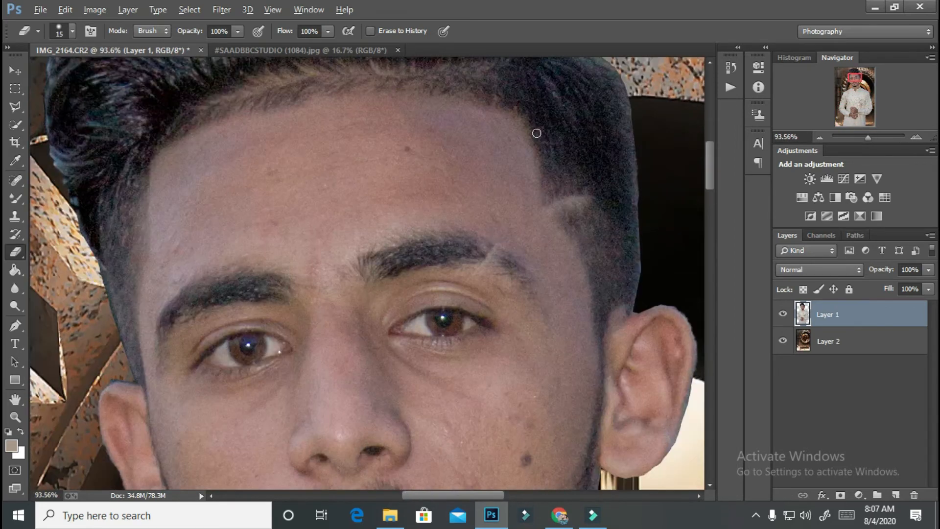
scroll(499, 134, up, 1)
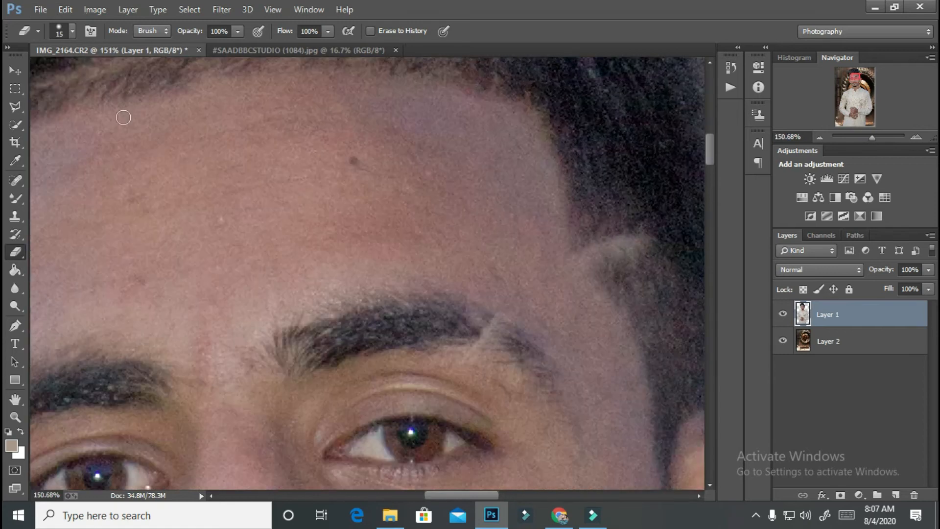
click(15, 198)
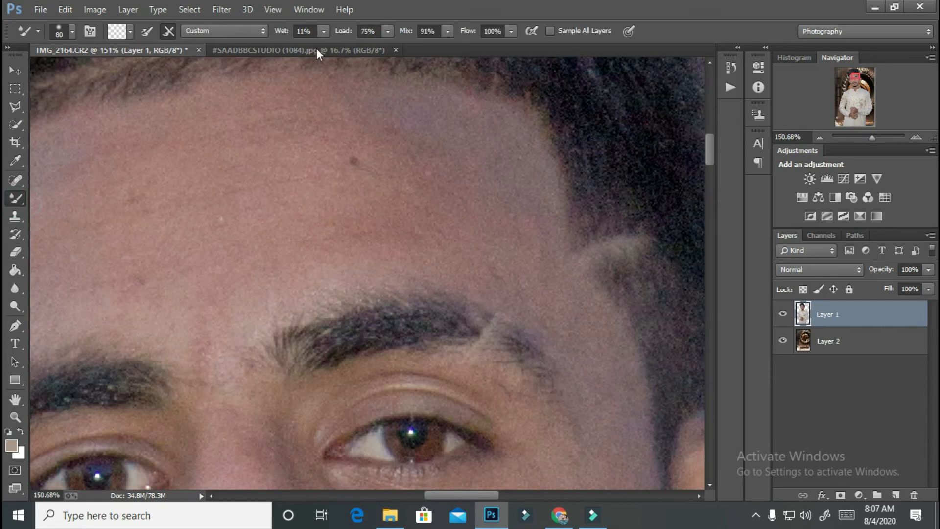
click(280, 31)
drag(281, 32, 282, 33)
click(424, 112)
key(bracketright)
drag(509, 166, 492, 142)
key(bracketright)
key(bracketright)
mouse_move(431, 126)
mouse_down()
mouse_move(515, 163)
mouse_move(528, 254)
mouse_up()
mouse_move(450, 123)
mouse_down()
mouse_move(507, 193)
mouse_move(365, 129)
mouse_move(352, 209)
mouse_move(416, 143)
mouse_move(408, 220)
mouse_up()
drag(340, 165, 537, 201)
- Blend the middle of the forehead and the skin above the eyebrows with the Mixer Brush, varying its size
key(bracketleft)
key(bracketleft)
mouse_move(509, 108)
mouse_down()
mouse_move(382, 125)
mouse_move(501, 142)
mouse_move(439, 151)
mouse_up()
key(bracketright)
mouse_move(527, 191)
mouse_down()
mouse_move(527, 178)
mouse_move(600, 292)
mouse_move(437, 351)
mouse_up()
key(bracketright)
key(bracketright)
mouse_move(391, 283)
mouse_down()
mouse_move(504, 271)
mouse_move(612, 354)
mouse_up()
drag(517, 331, 444, 283)
key(bracketleft)
key(bracketleft)
mouse_move(567, 405)
mouse_down()
mouse_move(547, 362)
mouse_move(556, 359)
mouse_up()
- Smooth the forehead along the photo-left hairline, temple and eyebrow with the Mixer Brush at size 80
mouse_move(442, 207)
mouse_down()
mouse_move(399, 216)
mouse_move(325, 260)
mouse_up()
key(bracketleft)
key(bracketleft)
drag(454, 200, 396, 235)
key(bracketright)
key(bracketright)
key(bracketright)
drag(557, 209, 531, 272)
key(bracketleft)
key(bracketleft)
key(bracketleft)
drag(344, 314, 318, 357)
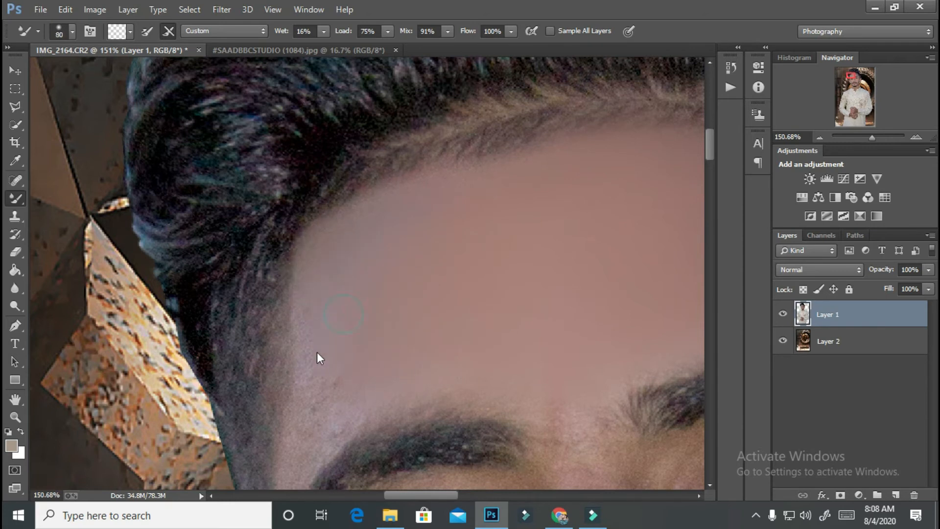
drag(567, 424, 340, 389)
drag(322, 332, 307, 216)
drag(353, 405, 381, 264)
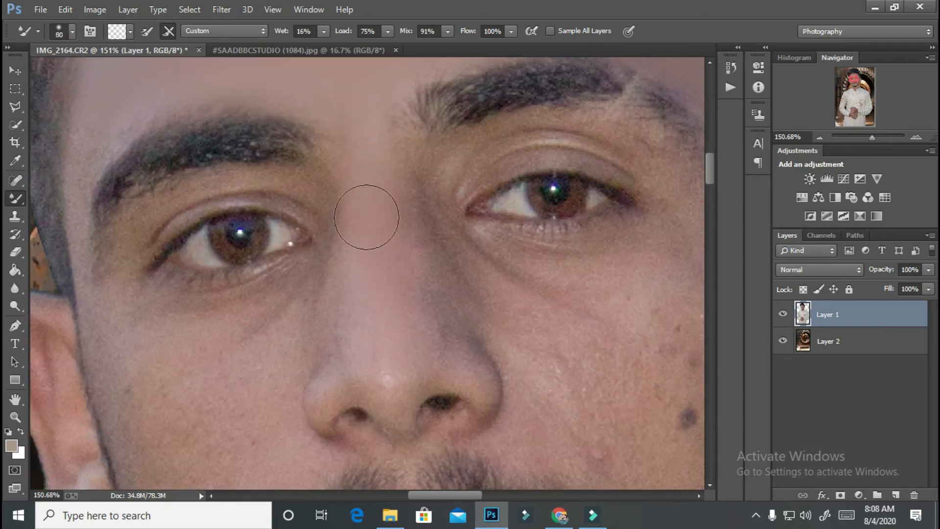
- Blend the skin along the bridge and side of the nose with the Mixer Brush
drag(545, 130, 559, 129)
drag(430, 179, 430, 250)
mouse_move(437, 291)
mouse_down()
mouse_move(457, 296)
mouse_move(433, 330)
mouse_up()
key(bracketright)
drag(531, 313, 95, 452)
- Smooth the photo-right cheek from below the eye down to the beard line with a larger Mixer Brush
key(bracketright)
key(bracketright)
key(bracketright)
drag(262, 193, 325, 314)
drag(318, 390, 394, 308)
drag(405, 290, 385, 365)
drag(391, 416, 532, 232)
drag(507, 305, 504, 293)
key(bracketleft)
key(bracketleft)
key(bracketright)
key(bracketright)
key(bracketright)
drag(471, 216, 541, 269)
mouse_move(506, 204)
mouse_down()
mouse_move(522, 329)
mouse_move(525, 170)
mouse_up()
key(bracketright)
drag(590, 260, 546, 304)
- Blend the skin around the nostrils and above the moustache with the Mixer Brush reduced to about size 50
key(bracketleft)
key(bracketleft)
key(bracketleft)
key(bracketleft)
key(bracketleft)
key(bracketleft)
key(bracketleft)
drag(347, 209, 384, 253)
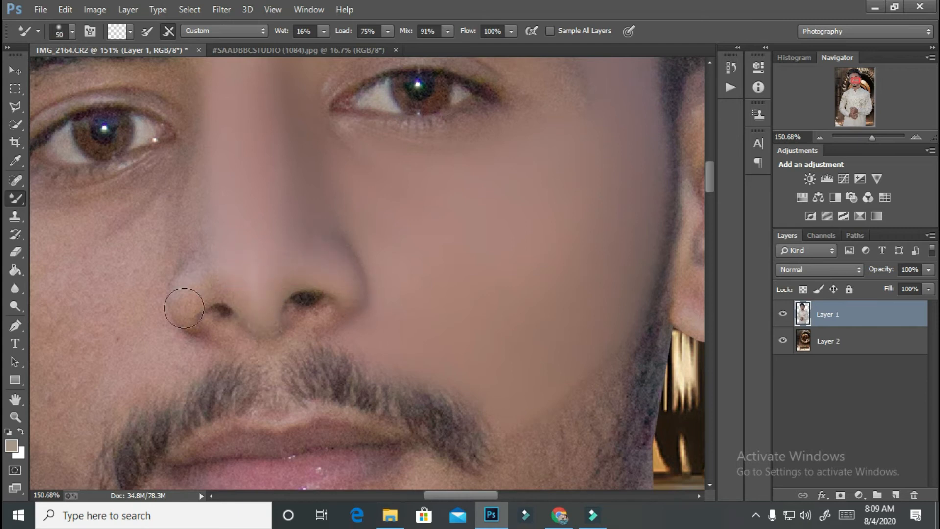
drag(234, 350, 377, 328)
- Smooth the photo-left temple and cheek below the eye with the Mixer Brush, enlarging it for the wider areas
drag(370, 216, 516, 313)
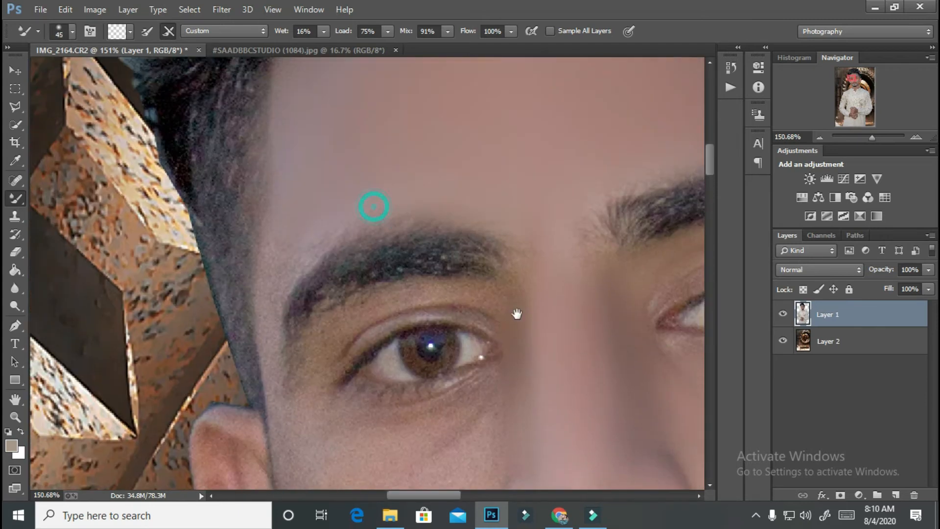
drag(281, 420, 300, 203)
key(bracketright)
key(bracketright)
drag(393, 365, 391, 214)
mouse_move(424, 276)
mouse_down()
mouse_move(451, 238)
mouse_move(448, 251)
mouse_up()
drag(409, 215, 447, 338)
key(bracketright)
key(bracketright)
key(bracketright)
mouse_move(434, 336)
mouse_down()
mouse_move(449, 239)
mouse_move(458, 305)
mouse_up()
mouse_move(453, 198)
mouse_down()
mouse_move(476, 221)
mouse_move(471, 189)
mouse_move(519, 296)
mouse_up()
- Blend the skin around and below the photo-left eye with the Mixer Brush, reducing it to size 25 for the eye corners
key(bracketleft)
key(bracketleft)
key(bracketleft)
key(bracketleft)
key(bracketleft)
key(bracketleft)
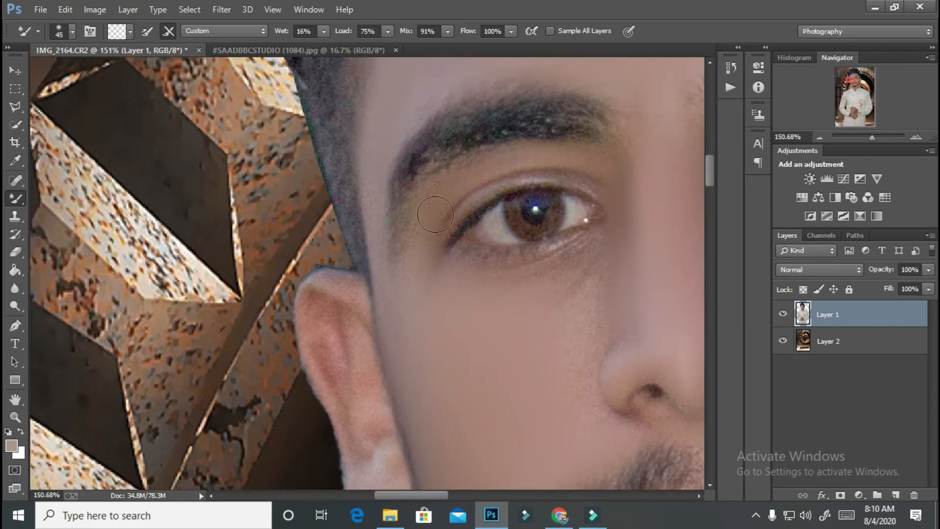
drag(617, 410, 486, 389)
key(bracketleft)
key(bracketleft)
key(bracketleft)
key(bracketleft)
key(bracketleft)
key(bracketleft)
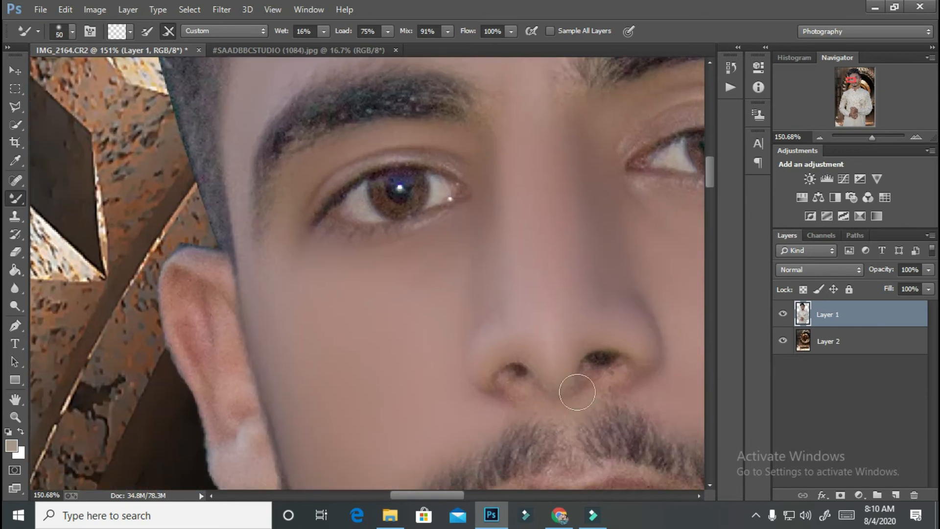
drag(460, 292, 476, 413)
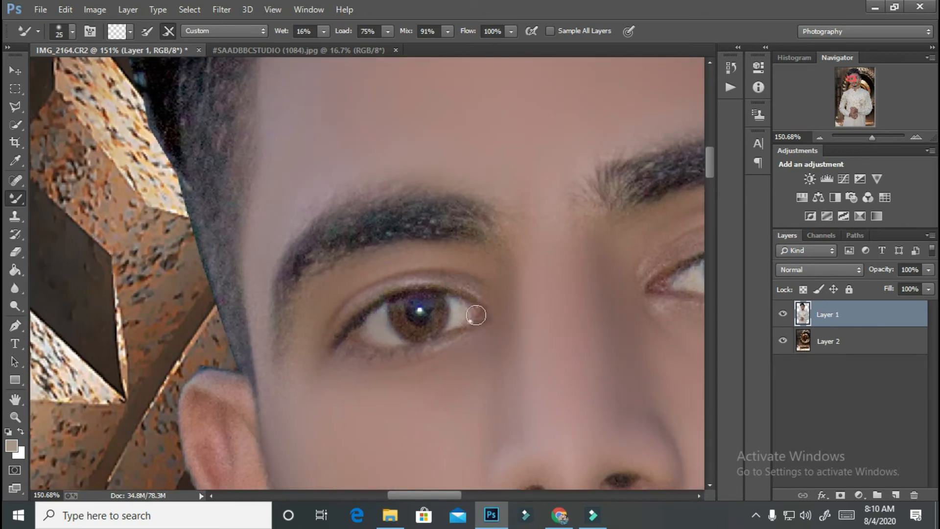
- Lower the Mixer Brush's Wet value to 10%, enlarge the brush to size 70 and blend the cheek skin along the beard
drag(680, 314, 445, 360)
scroll(472, 289, down, 5)
drag(621, 238, 387, 364)
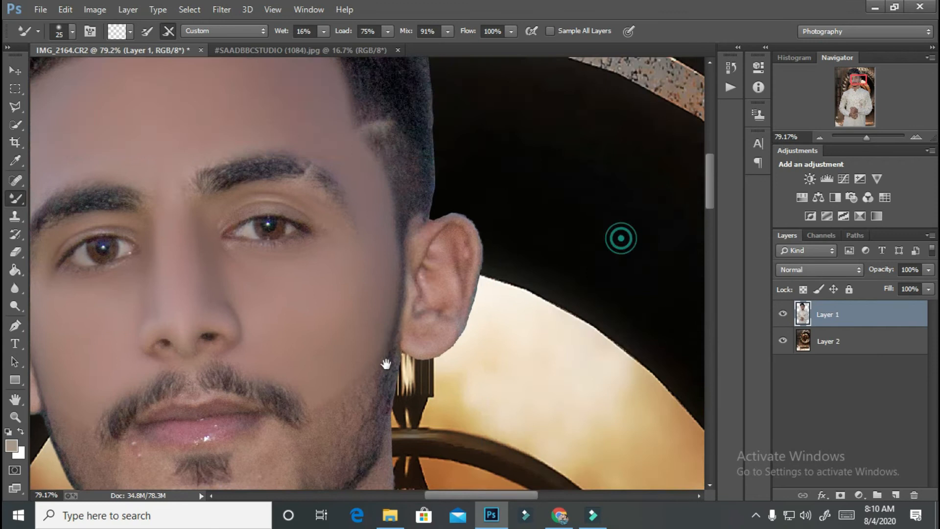
scroll(387, 364, up, 4)
drag(279, 33, 271, 32)
key(bracketright)
key(bracketright)
key(bracketright)
key(bracketright)
key(bracketright)
drag(463, 338, 476, 192)
drag(477, 250, 470, 311)
drag(325, 325, 814, 330)
drag(342, 343, 536, 261)
mouse_move(270, 220)
mouse_down()
mouse_move(262, 314)
mouse_move(310, 366)
mouse_up()
drag(371, 371, 299, 371)
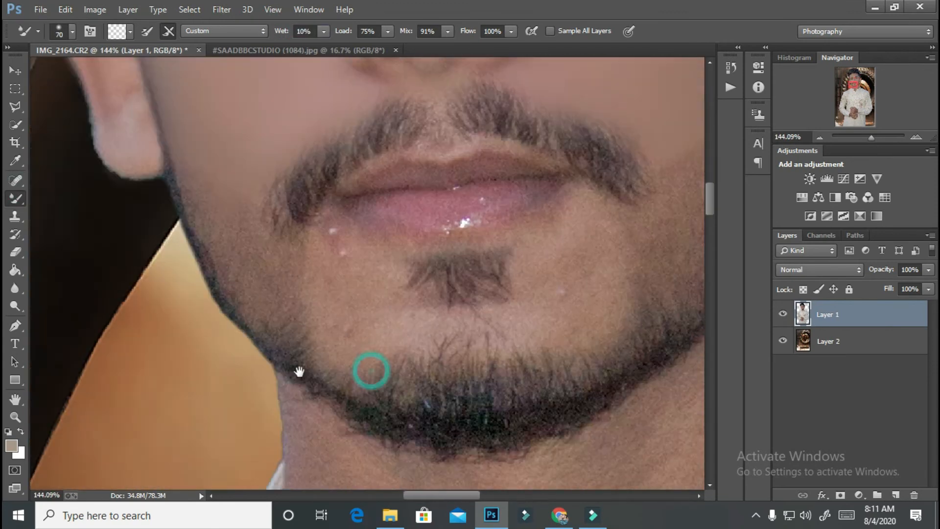
- Remove the small blemishes on both sides of the chin below the lips with the Spot Healing Brush
click(16, 180)
drag(330, 227, 340, 255)
drag(331, 330, 357, 330)
drag(568, 290, 530, 299)
- Smooth the skin on both sides of the chin and below the lip corners with the Mixer Brush at about size 50
click(20, 201)
key(bracketleft)
key(bracketleft)
mouse_move(332, 313)
mouse_down()
mouse_move(330, 247)
mouse_move(323, 312)
mouse_move(378, 335)
mouse_move(403, 324)
mouse_move(370, 280)
mouse_move(379, 285)
mouse_move(341, 319)
mouse_move(361, 254)
mouse_up()
key(bracketright)
key(bracketright)
mouse_move(554, 264)
mouse_down()
mouse_move(598, 243)
mouse_move(618, 269)
mouse_move(612, 324)
mouse_move(548, 293)
mouse_move(574, 287)
mouse_move(542, 250)
mouse_move(543, 307)
mouse_move(566, 302)
mouse_up()
mouse_move(586, 261)
mouse_down()
mouse_move(553, 280)
mouse_move(535, 317)
mouse_up()
key(bracketleft)
key(bracketleft)
drag(586, 206, 531, 228)
drag(347, 232, 367, 242)
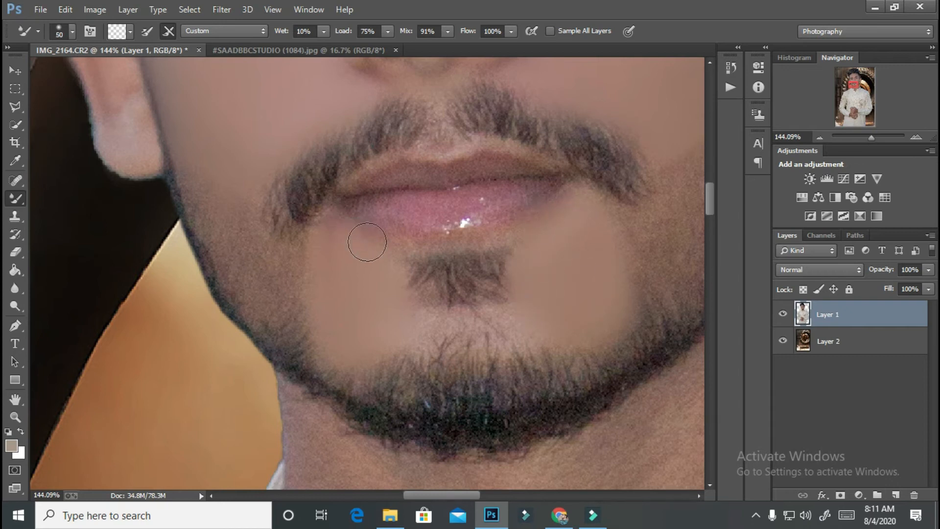
- Smooth the neck skin below the jawline with an enlarged Mixer Brush, varying its size for narrow and wide areas
scroll(407, 253, down, 6)
scroll(538, 295, up, 8)
key(bracketright)
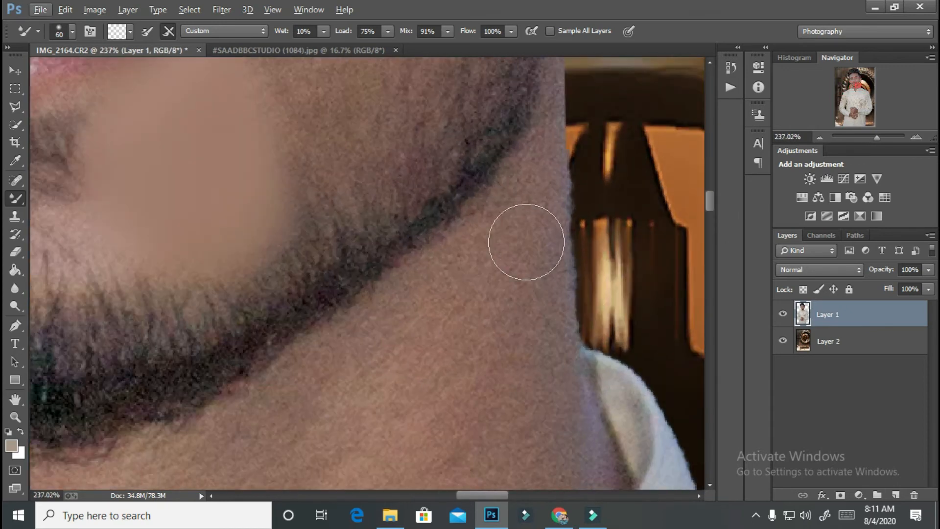
scroll(489, 245, down, 3)
key(bracketright)
key(bracketright)
key(bracketright)
key(bracketright)
mouse_move(469, 298)
mouse_down()
mouse_move(467, 406)
mouse_move(434, 436)
mouse_up()
key(bracketright)
key(bracketright)
drag(352, 388, 387, 371)
key(bracketleft)
key(bracketleft)
drag(450, 310, 565, 205)
mouse_move(544, 242)
mouse_down()
mouse_move(494, 345)
mouse_move(641, 274)
mouse_move(533, 259)
mouse_move(354, 285)
mouse_move(245, 252)
mouse_move(271, 258)
mouse_move(243, 326)
mouse_move(252, 273)
mouse_move(317, 351)
mouse_up()
- Blend the throat and the skin in the collar opening with the Mixer Brush, reducing it to size 40 along the collar edges
key(bracketright)
key(bracketright)
drag(292, 325, 330, 310)
drag(359, 357, 433, 209)
key(bracketleft)
key(bracketleft)
key(bracketleft)
mouse_move(310, 191)
mouse_down()
mouse_move(418, 272)
mouse_move(506, 285)
mouse_move(482, 419)
mouse_up()
key(bracketleft)
key(bracketleft)
key(bracketleft)
key(bracketleft)
key(bracketleft)
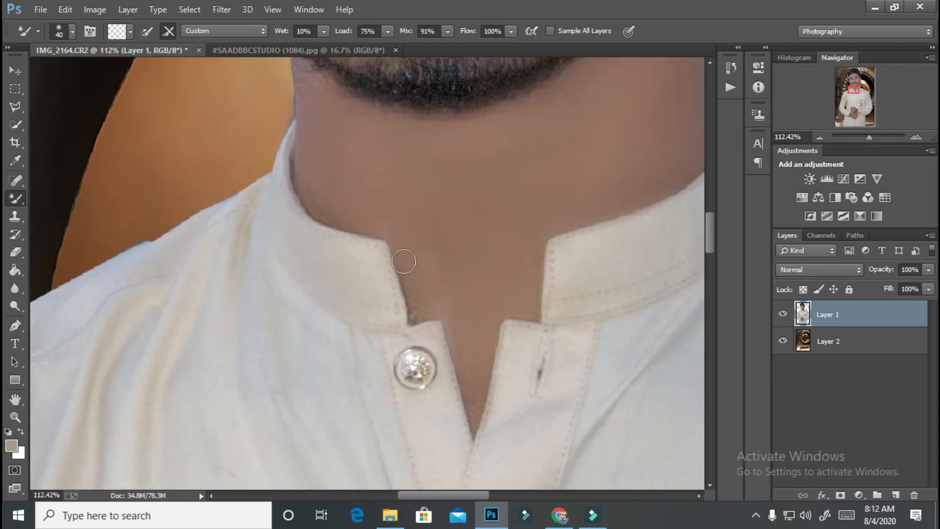
- Patch away the glossy white highlights on the lower lip with the Patch tool in Source mode
scroll(631, 194, down, 9)
scroll(551, 86, up, 2)
scroll(550, 87, down, 2)
scroll(357, 162, up, 8)
key(j)
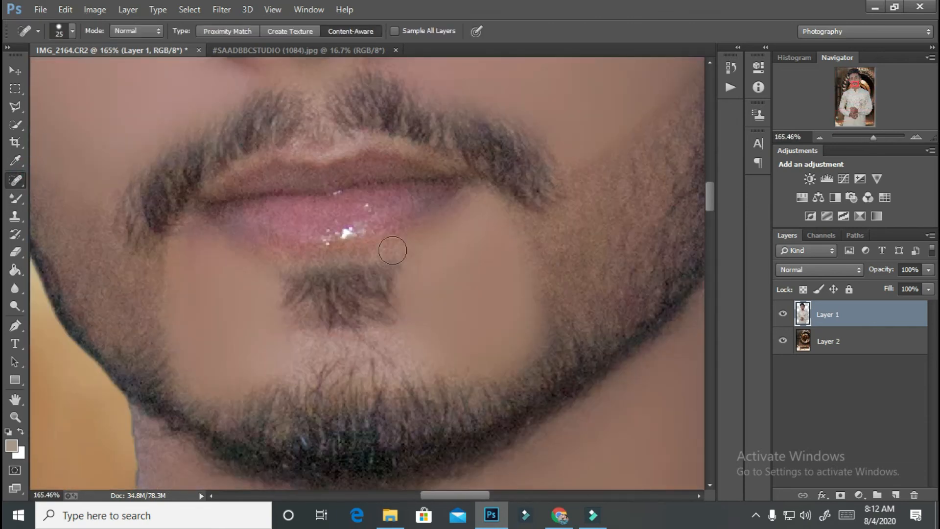
scroll(267, 203, up, 1)
right_click(15, 180)
mouse_move(322, 240)
mouse_down()
mouse_move(275, 247)
mouse_move(323, 246)
mouse_up()
click(69, 205)
mouse_move(308, 240)
mouse_down()
mouse_move(266, 229)
mouse_move(309, 242)
mouse_move(307, 226)
mouse_up()
mouse_move(308, 236)
mouse_down()
mouse_move(273, 219)
mouse_move(270, 255)
mouse_move(265, 231)
mouse_up()
click(279, 222)
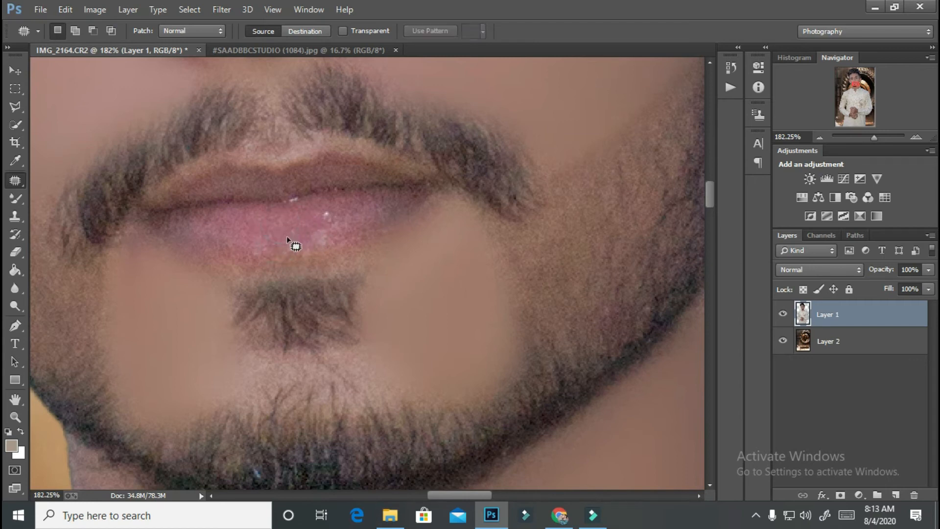
mouse_move(323, 219)
mouse_down()
mouse_move(327, 208)
mouse_move(306, 213)
mouse_up()
click(290, 231)
- Brighten the shaved slits in the photo-right eyebrow and hairline with a size 15 Dodge tool, Midtones at 27% exposure
scroll(329, 229, down, 5)
scroll(456, 240, down, 2)
scroll(451, 241, up, 2)
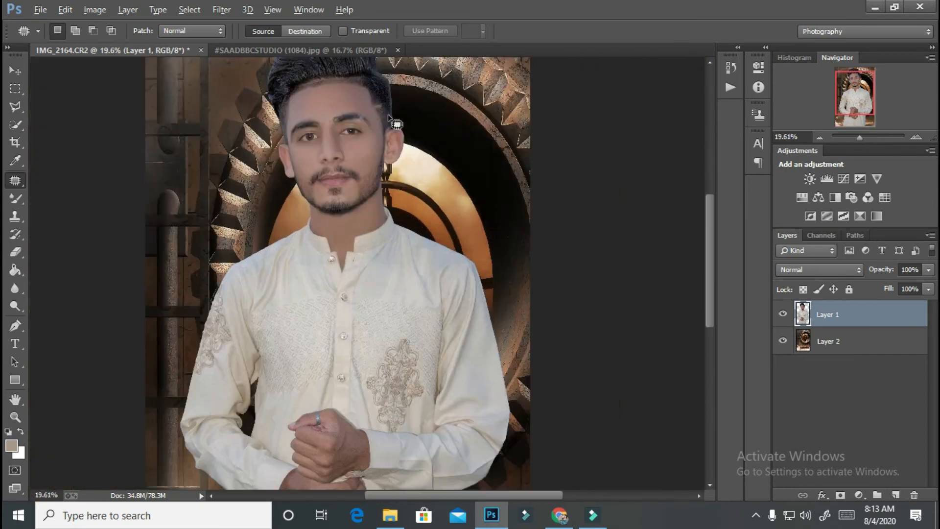
scroll(331, 130, up, 5)
scroll(371, 168, up, 4)
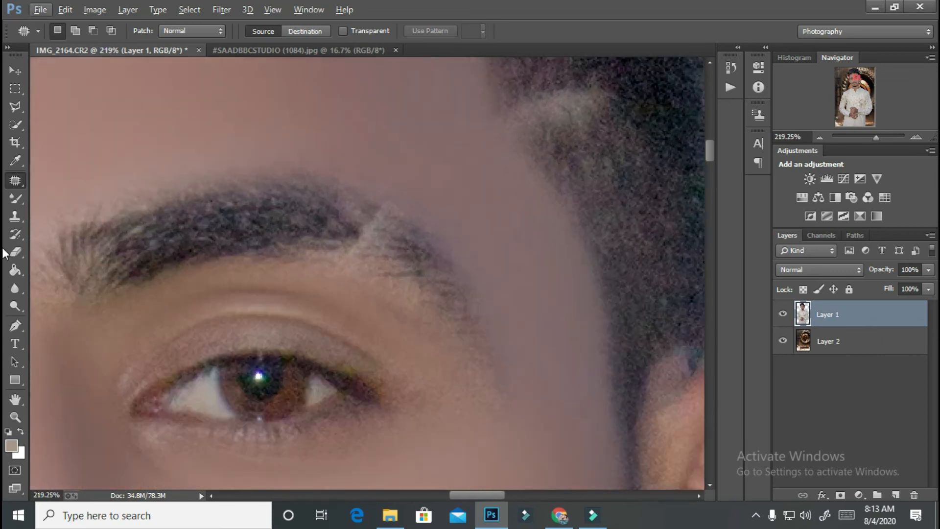
click(22, 307)
key(bracketleft)
mouse_move(385, 211)
mouse_down()
mouse_move(352, 272)
mouse_move(380, 213)
mouse_up()
drag(509, 117, 594, 93)
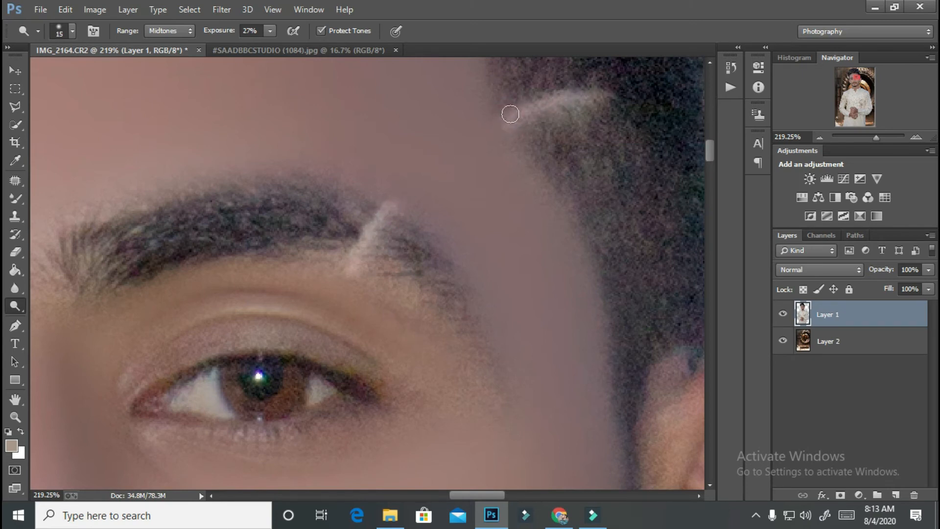
key(ctrl+0)
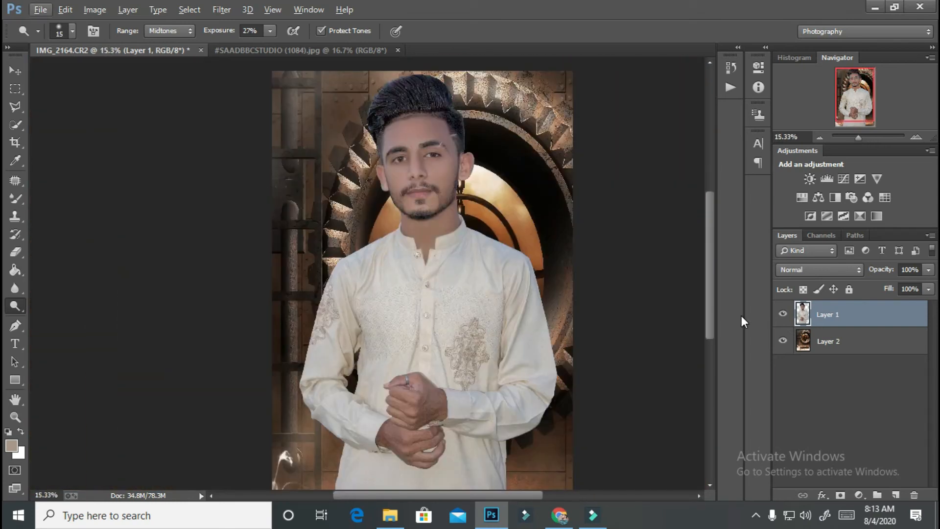
- Merge the man's layer into the background layer and crop the image to the existing canvas, deleting the pixels outside it
key(ctrl+e)
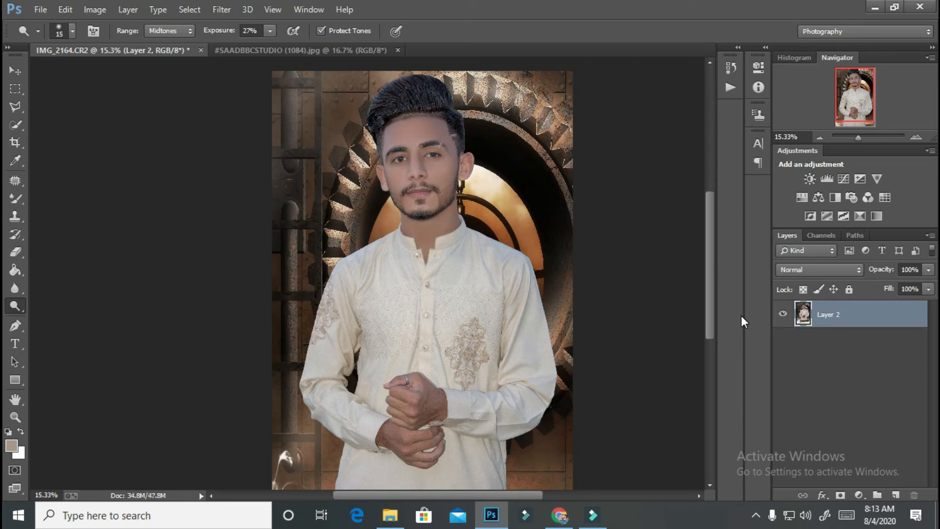
scroll(343, 157, up, 5)
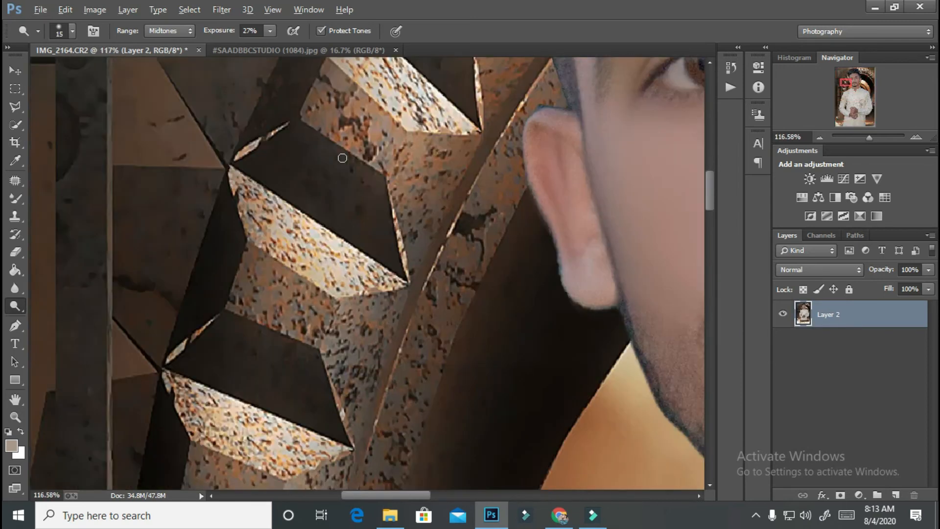
scroll(338, 167, down, 6)
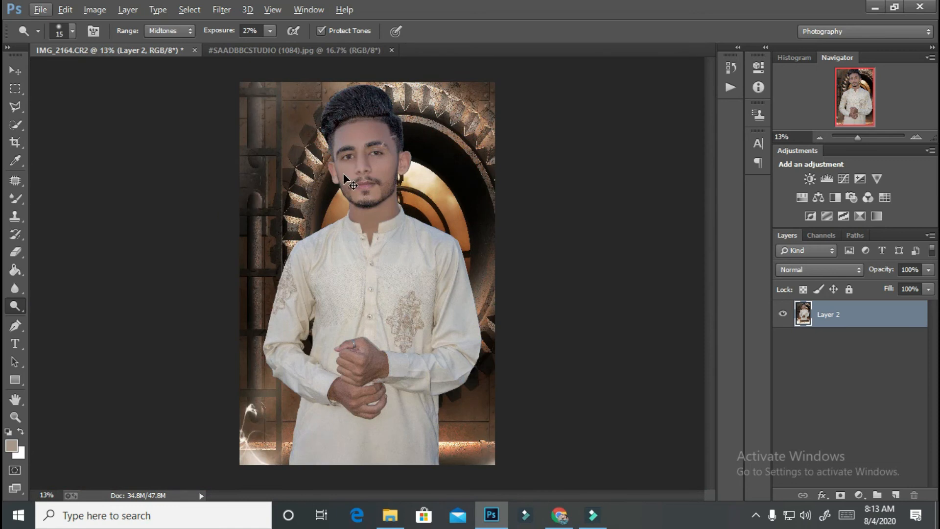
scroll(57, 172, down, 2)
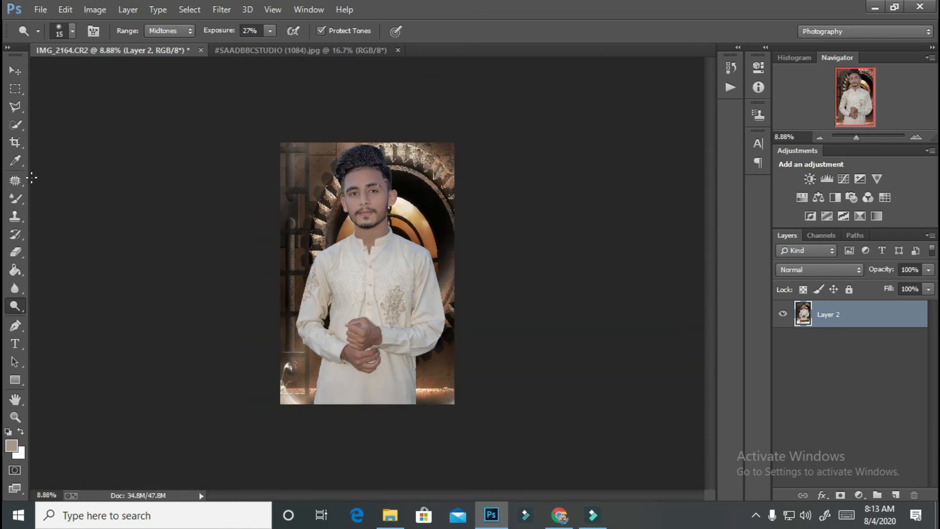
key(c)
click(304, 231)
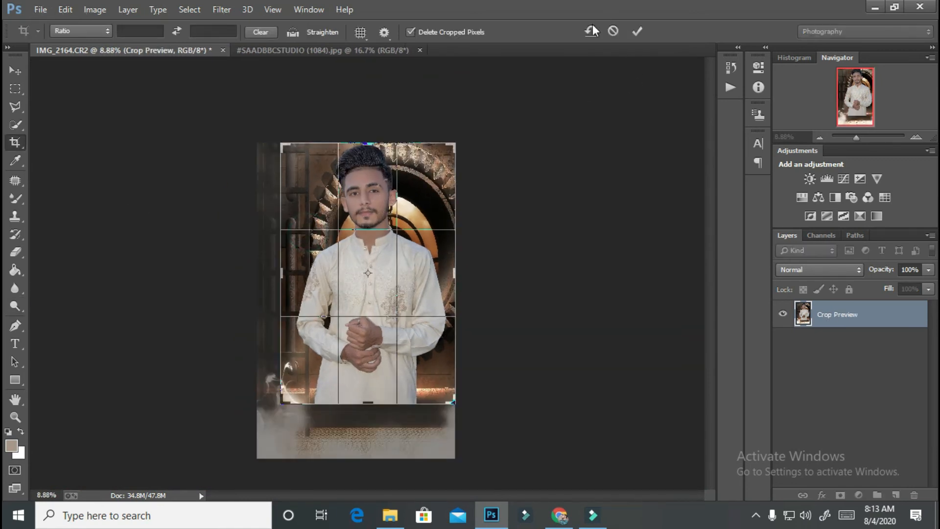
click(637, 32)
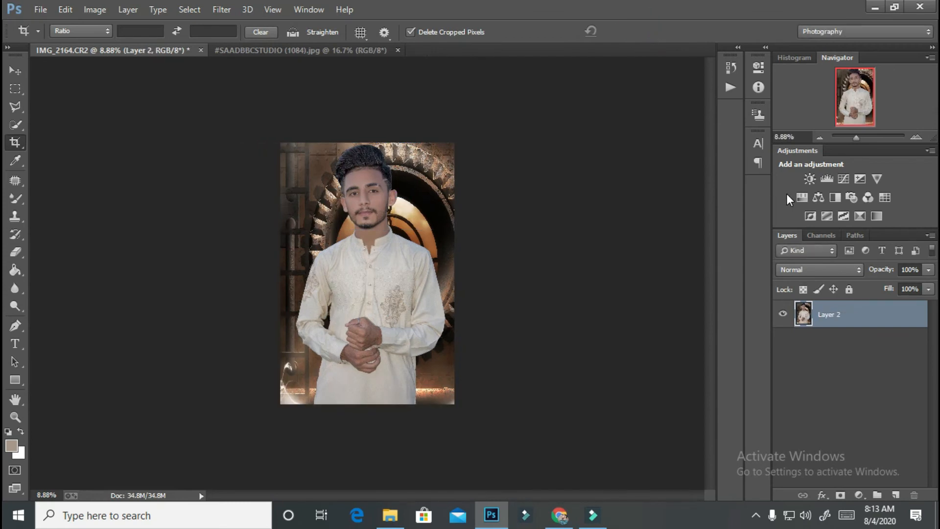
- Duplicate the merged layer, open the Camera Raw filter on the copy and load the "Edition Pictures (8)" settings
key(ctrl+j)
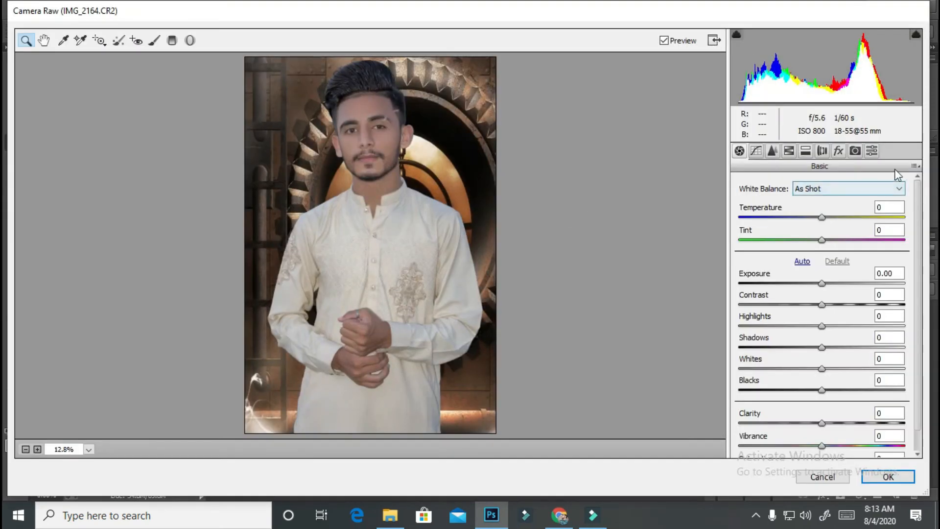
click(915, 166)
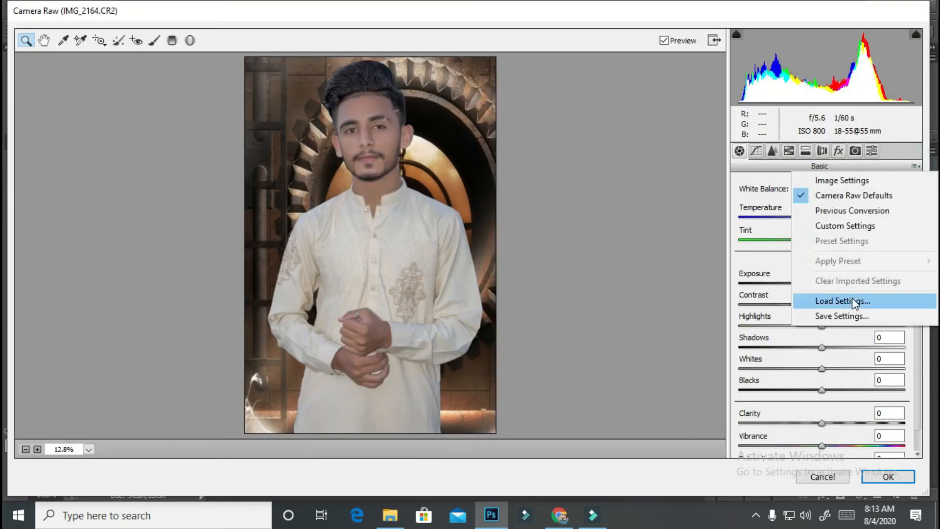
click(854, 300)
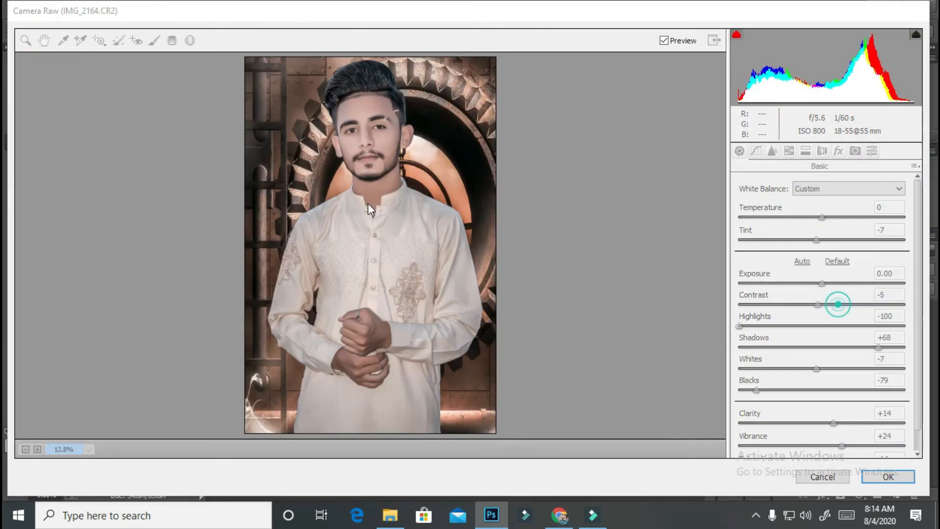
double_click(160, 132)
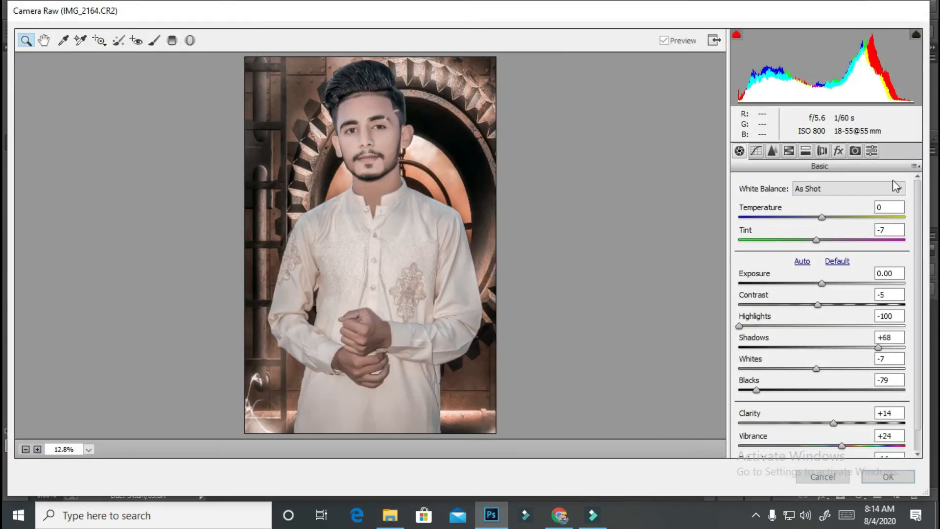
click(913, 167)
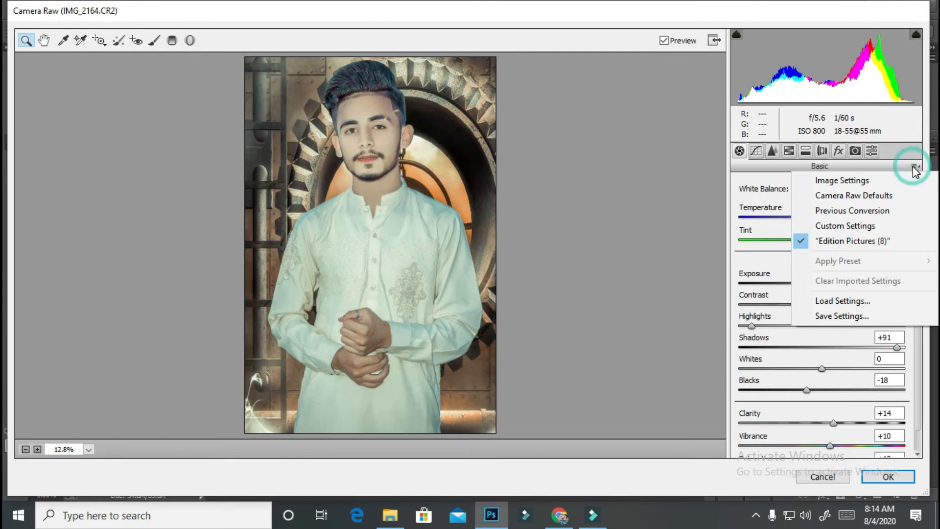
click(912, 166)
click(363, 127)
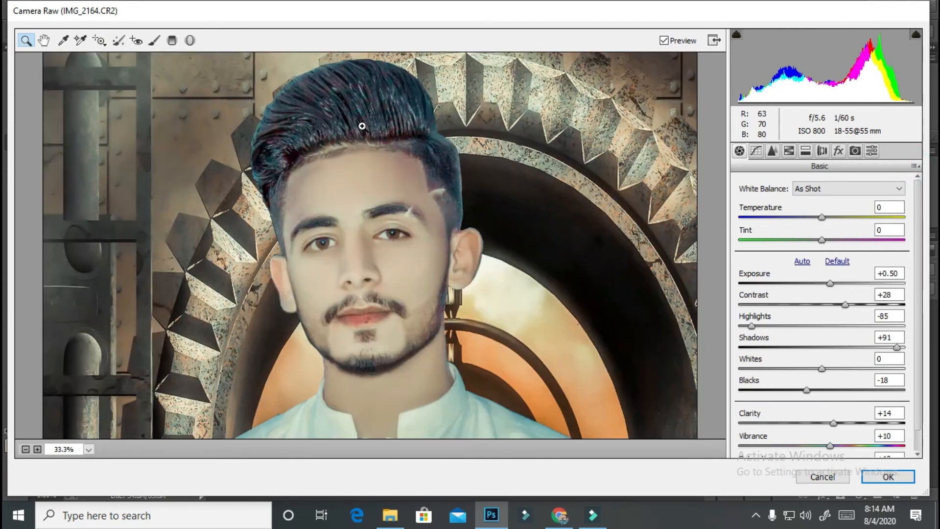
- Set the HSL luminance of the Reds to -15 and check the result on the face and the whole image
click(788, 151)
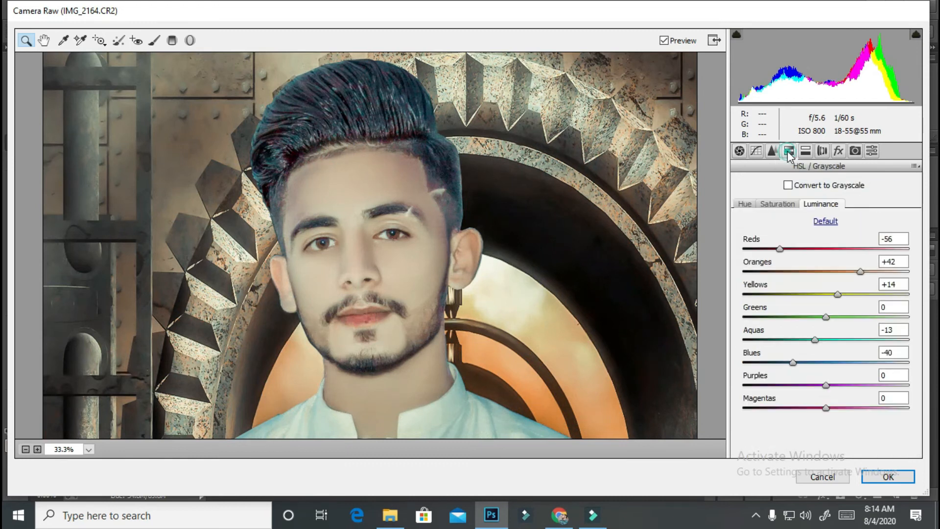
click(788, 205)
drag(854, 248, 814, 253)
click(805, 204)
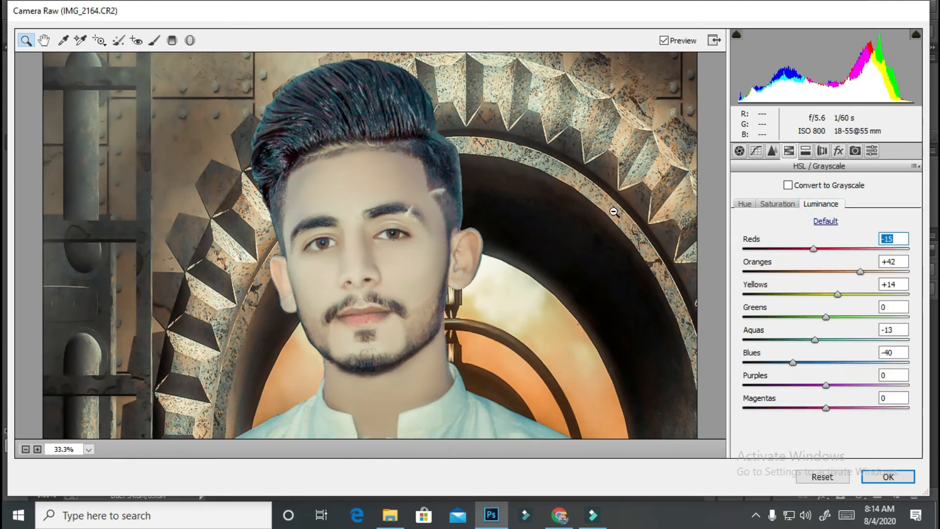
alt+click(614, 211)
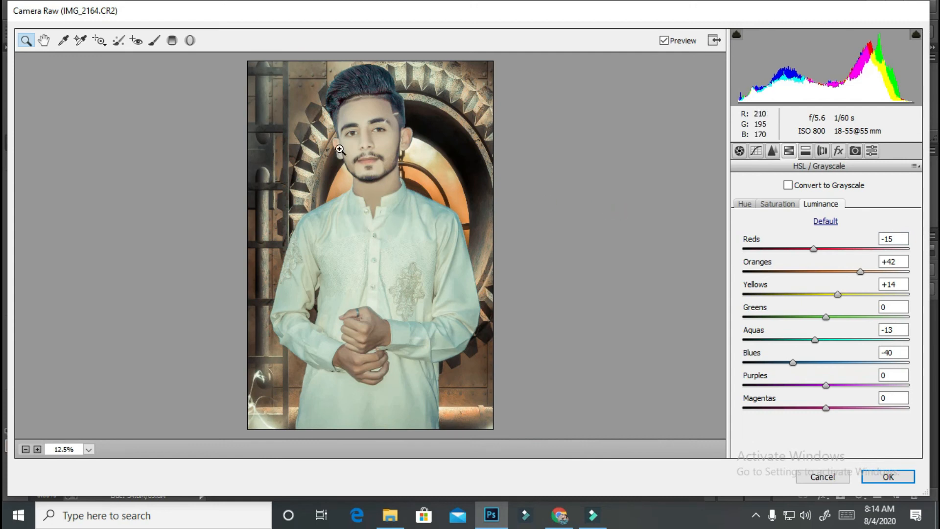
click(363, 139)
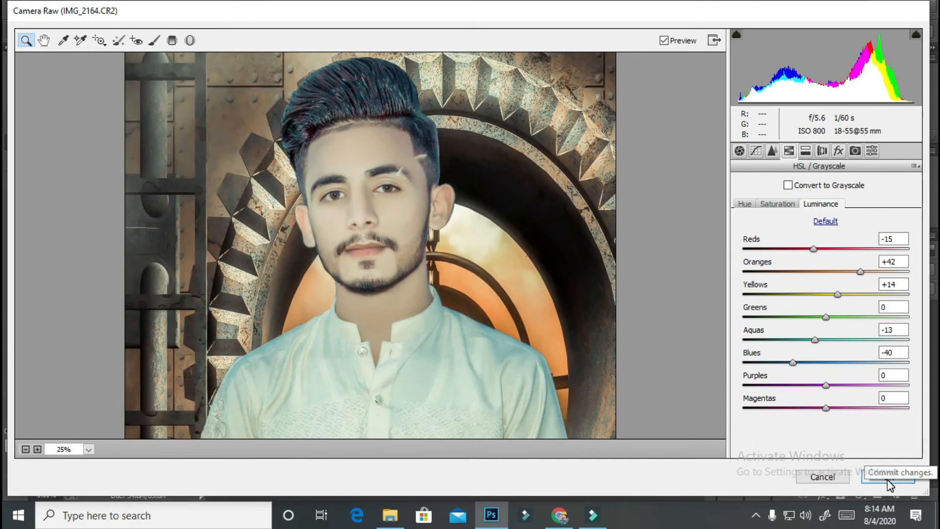
- Lower the sharpening amount and the luminance noise reduction in the Camera Raw detail settings
click(772, 151)
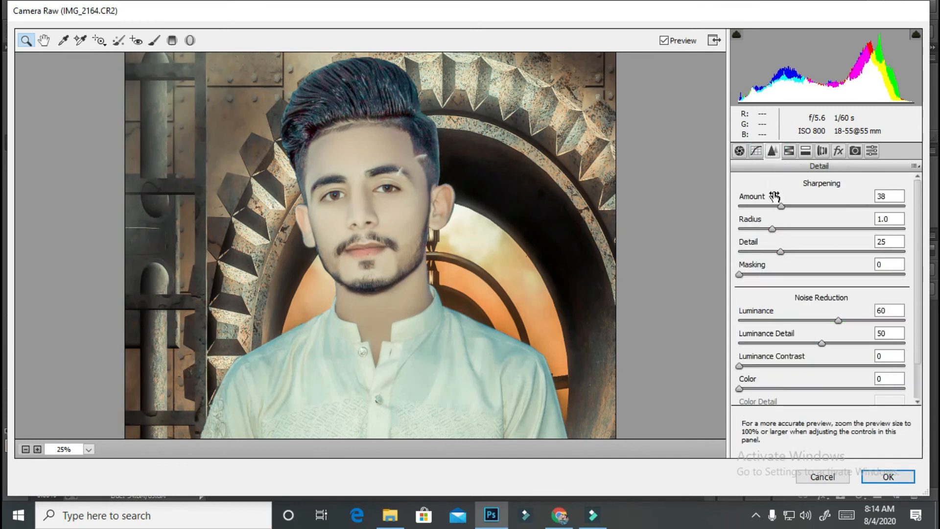
drag(751, 206, 744, 205)
drag(798, 320, 757, 317)
- Set the post-crop vignetting amount to -28 and apply the Camera Raw adjustments to the layer copy
click(839, 150)
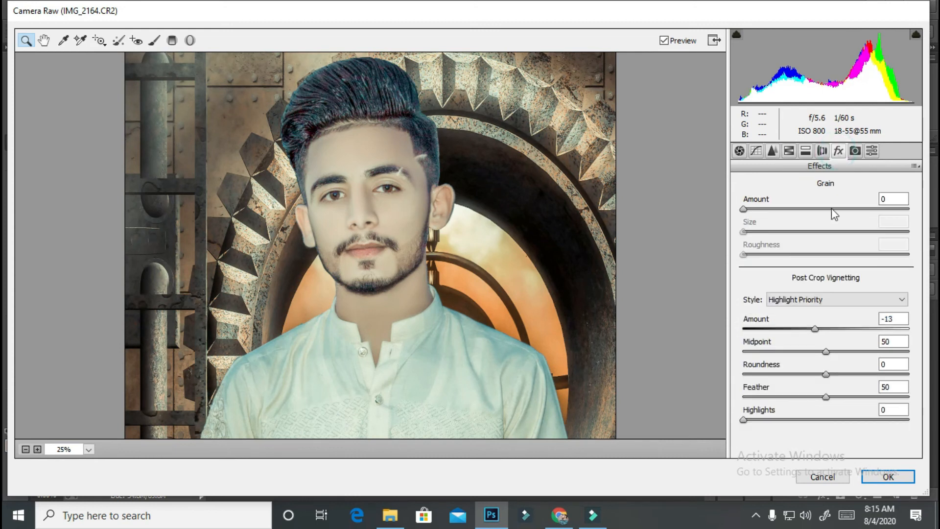
alt+click(539, 272)
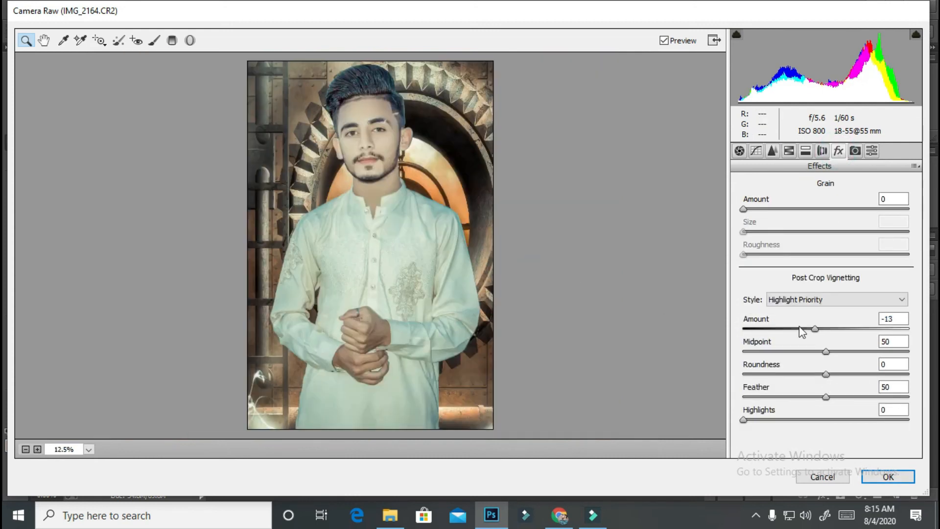
drag(814, 327, 802, 331)
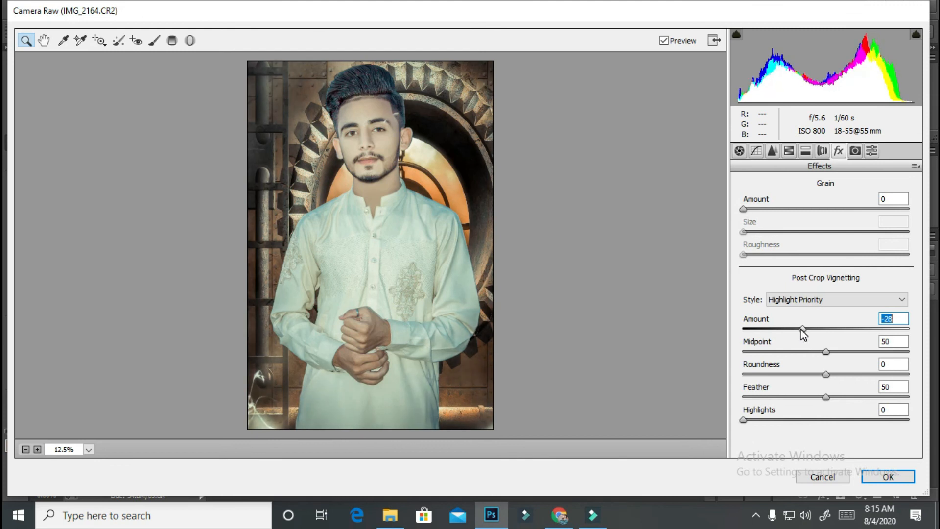
click(888, 478)
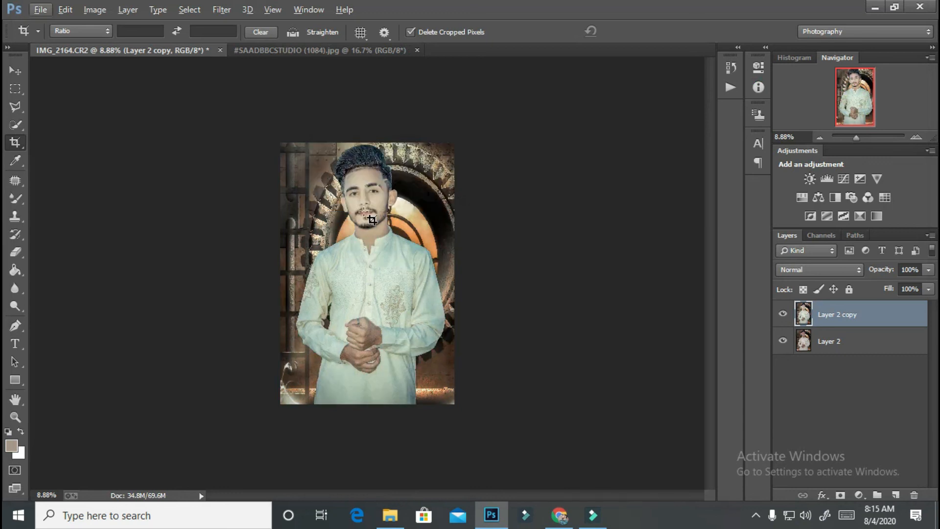
- Brighten the iris and white of the man's left eye with the Dodge tool at 71% exposure and brush size 20
scroll(372, 220, up, 4)
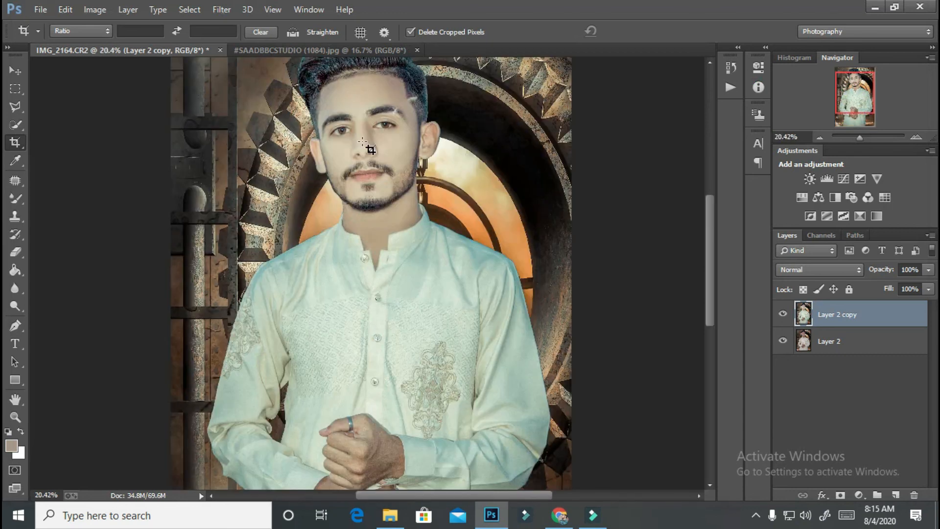
scroll(371, 149, down, 2)
scroll(338, 126, up, 7)
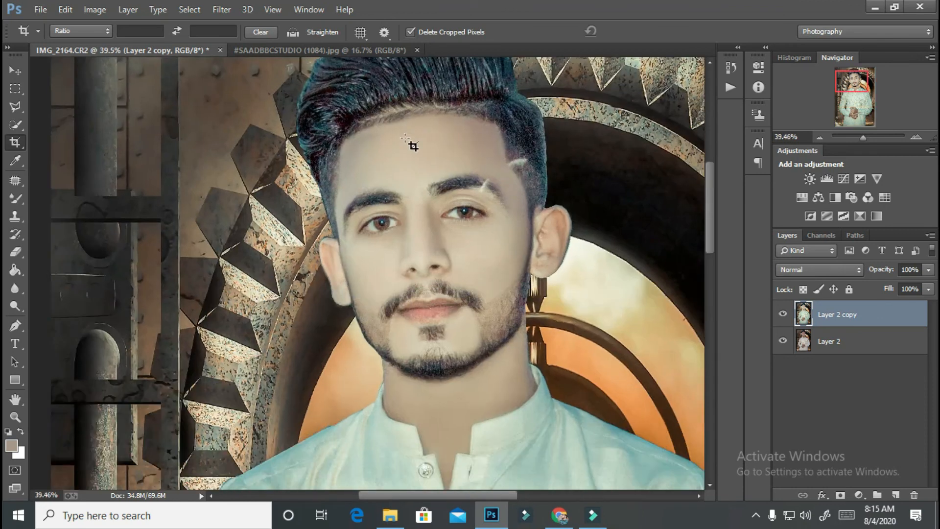
scroll(512, 268, up, 4)
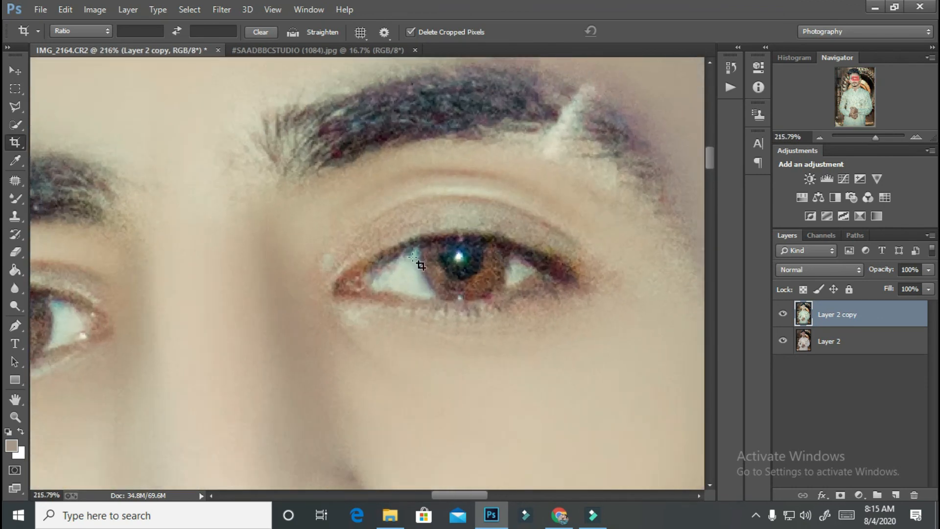
click(19, 304)
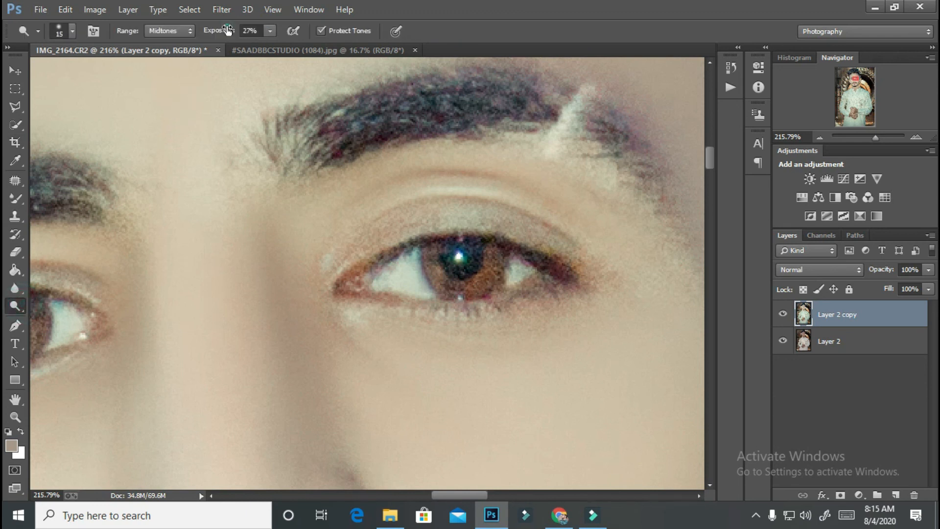
drag(228, 30, 242, 31)
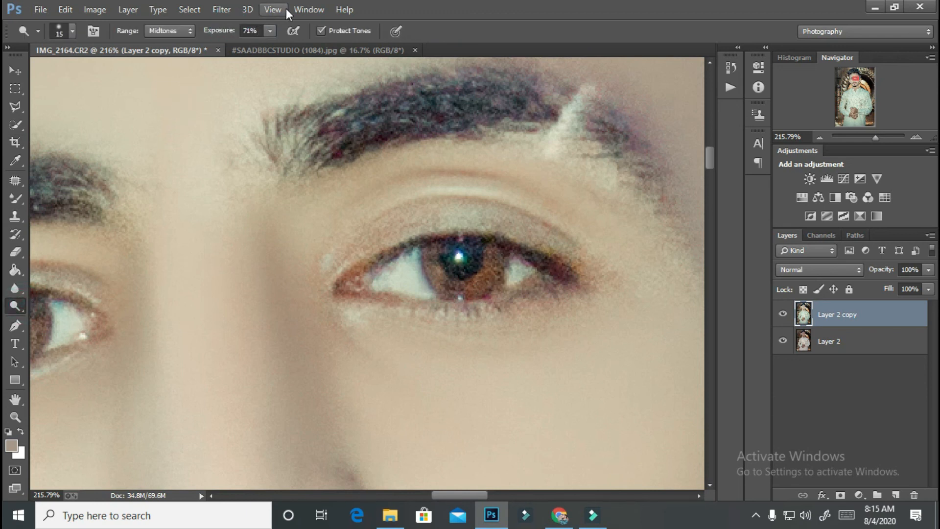
key(p)
scroll(455, 220, up, 4)
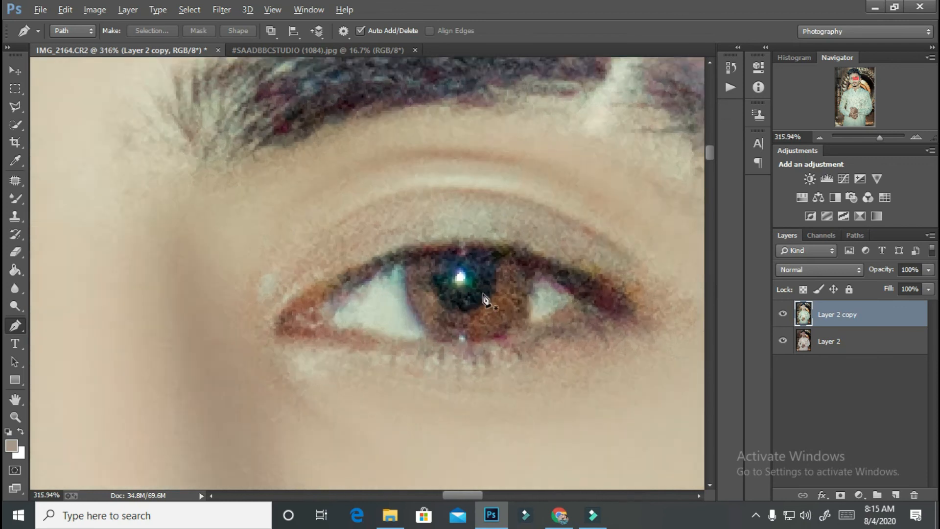
scroll(484, 298, up, 1)
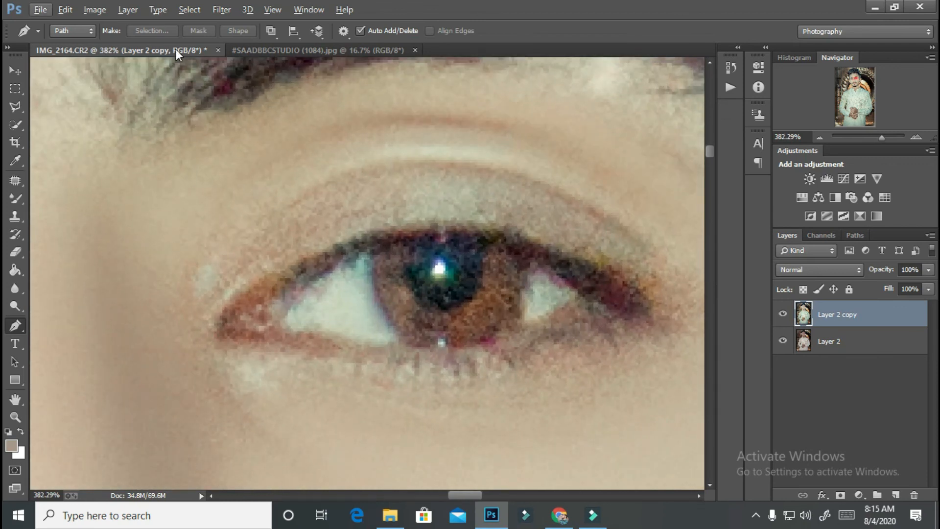
click(15, 311)
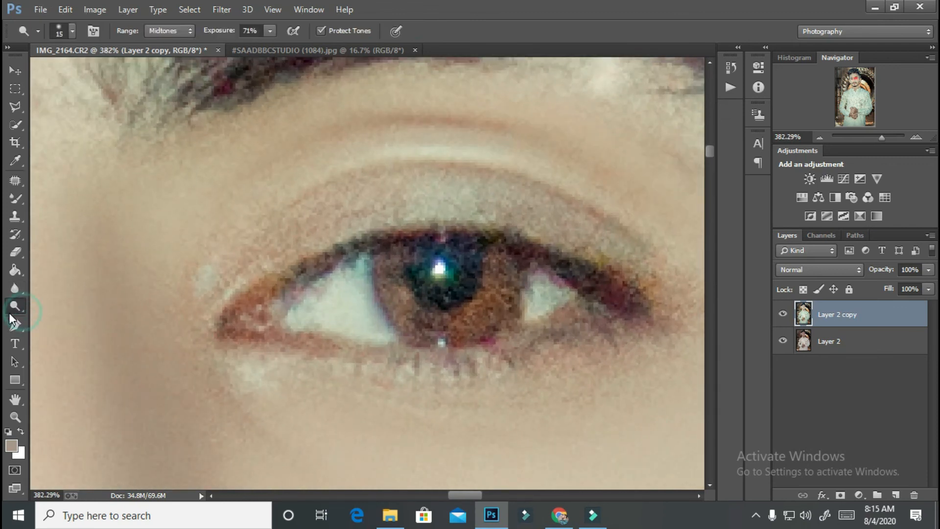
key(])
mouse_move(500, 272)
mouse_down()
mouse_move(481, 315)
mouse_move(418, 313)
mouse_move(388, 254)
mouse_move(419, 274)
mouse_move(496, 277)
mouse_move(443, 323)
mouse_up()
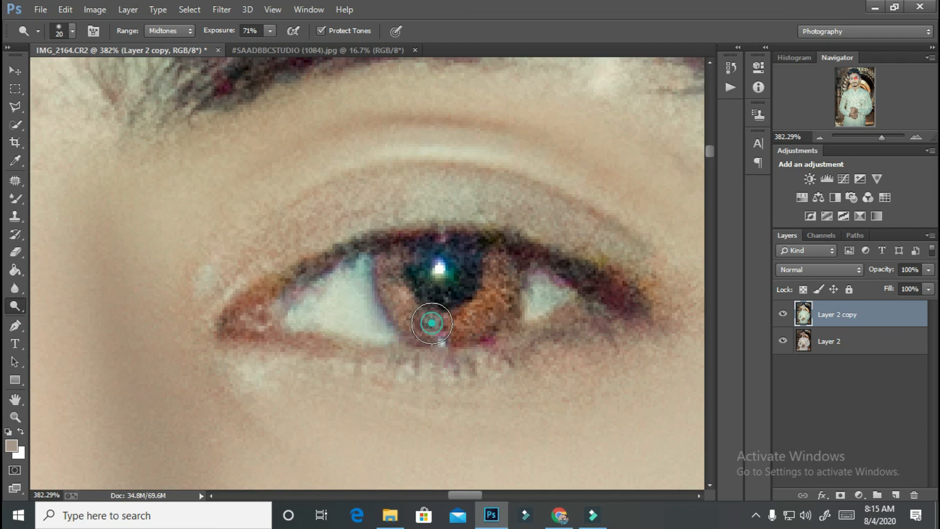
mouse_move(310, 312)
mouse_down()
mouse_move(489, 303)
mouse_move(538, 276)
mouse_up()
drag(351, 281, 670, 323)
- Brighten the iris of the man's right eye with the same Dodge settings and check the whole portrait
drag(340, 344, 587, 131)
mouse_move(441, 192)
mouse_down()
mouse_move(441, 210)
mouse_move(404, 256)
mouse_move(355, 216)
mouse_move(338, 228)
mouse_move(417, 245)
mouse_move(440, 204)
mouse_move(427, 251)
mouse_move(399, 255)
mouse_move(369, 233)
mouse_up()
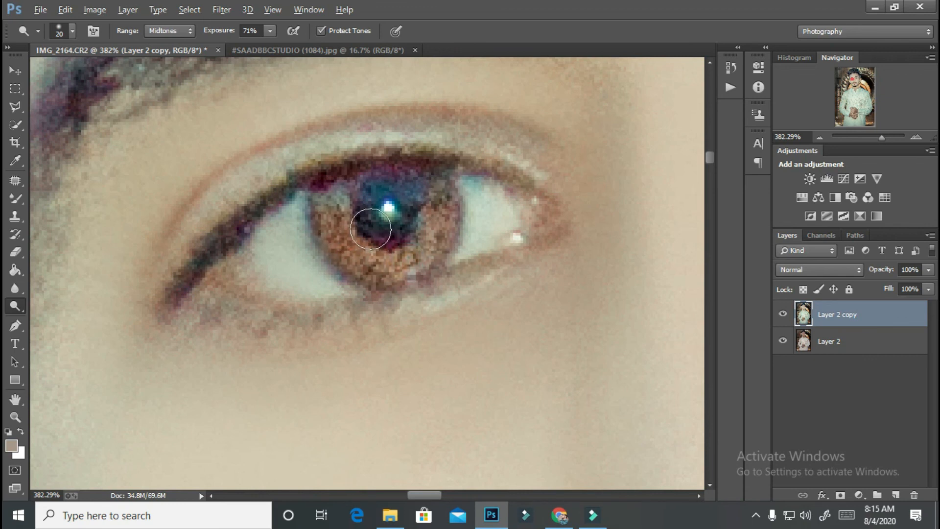
scroll(450, 196, down, 15)
scroll(450, 196, down, 3)
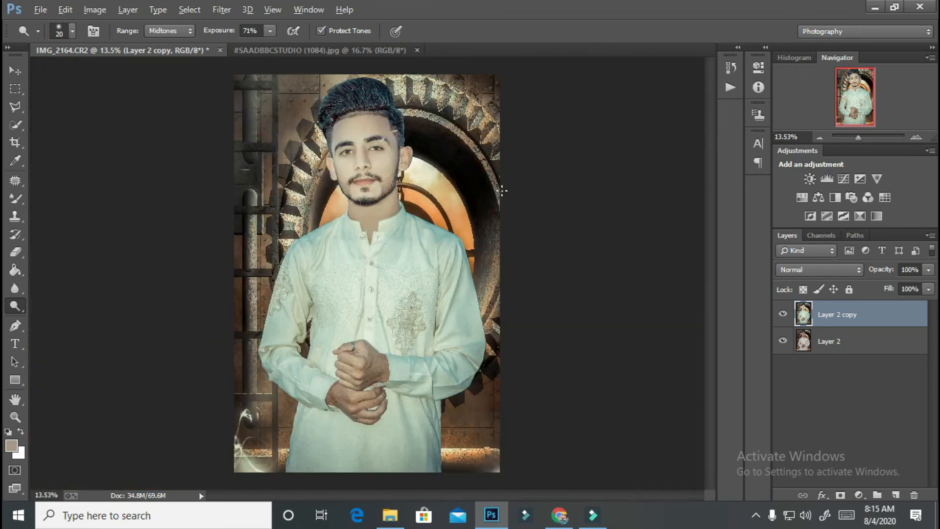